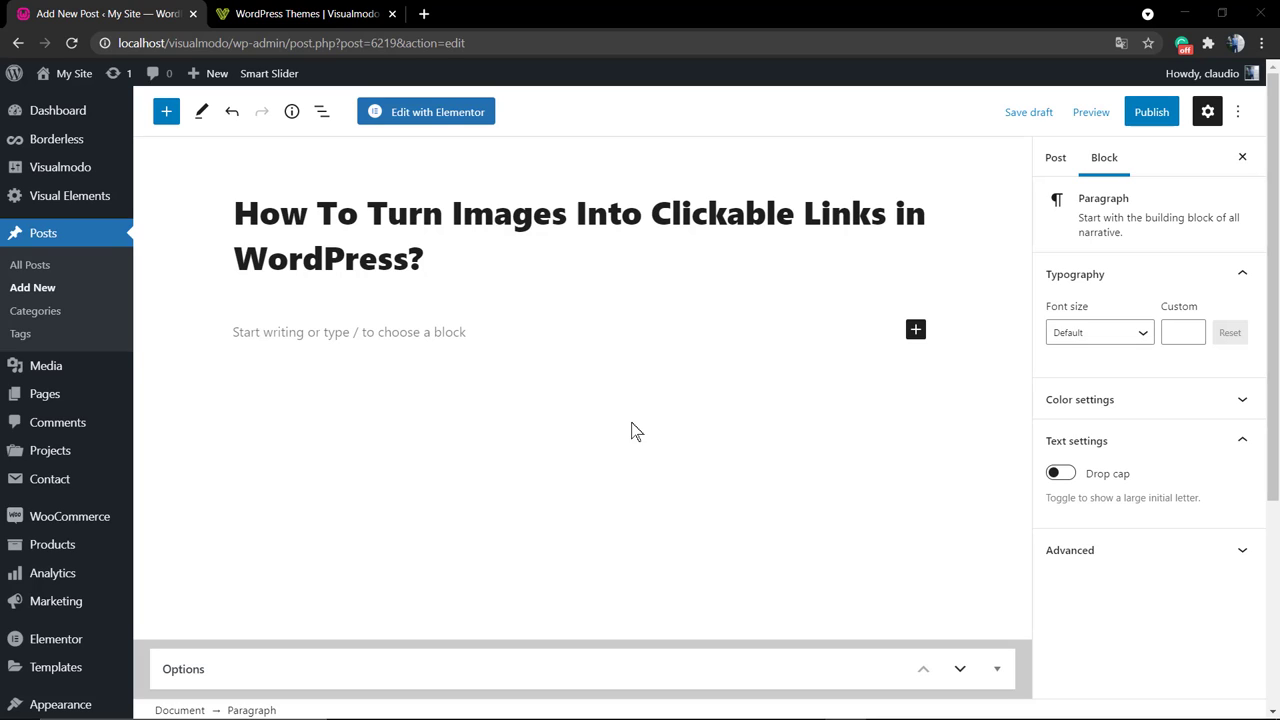
- Insert an Image block in the empty paragraph below the post title
click(322, 331)
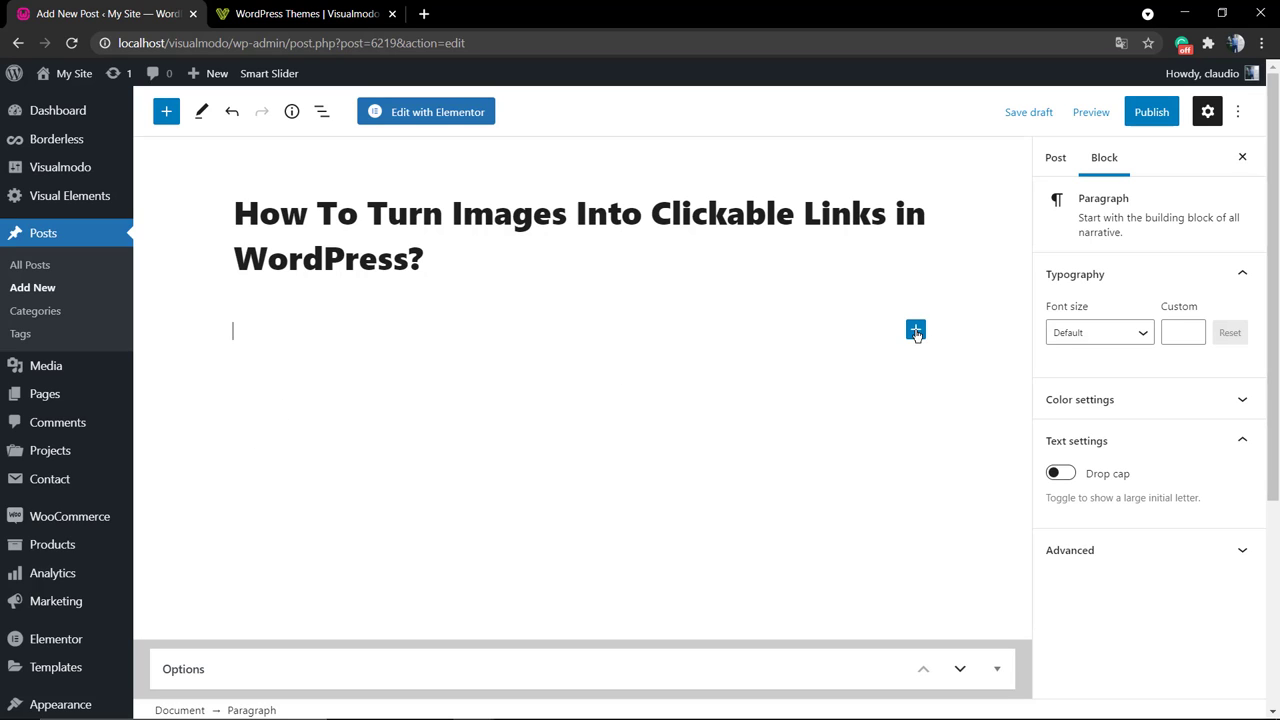
click(916, 332)
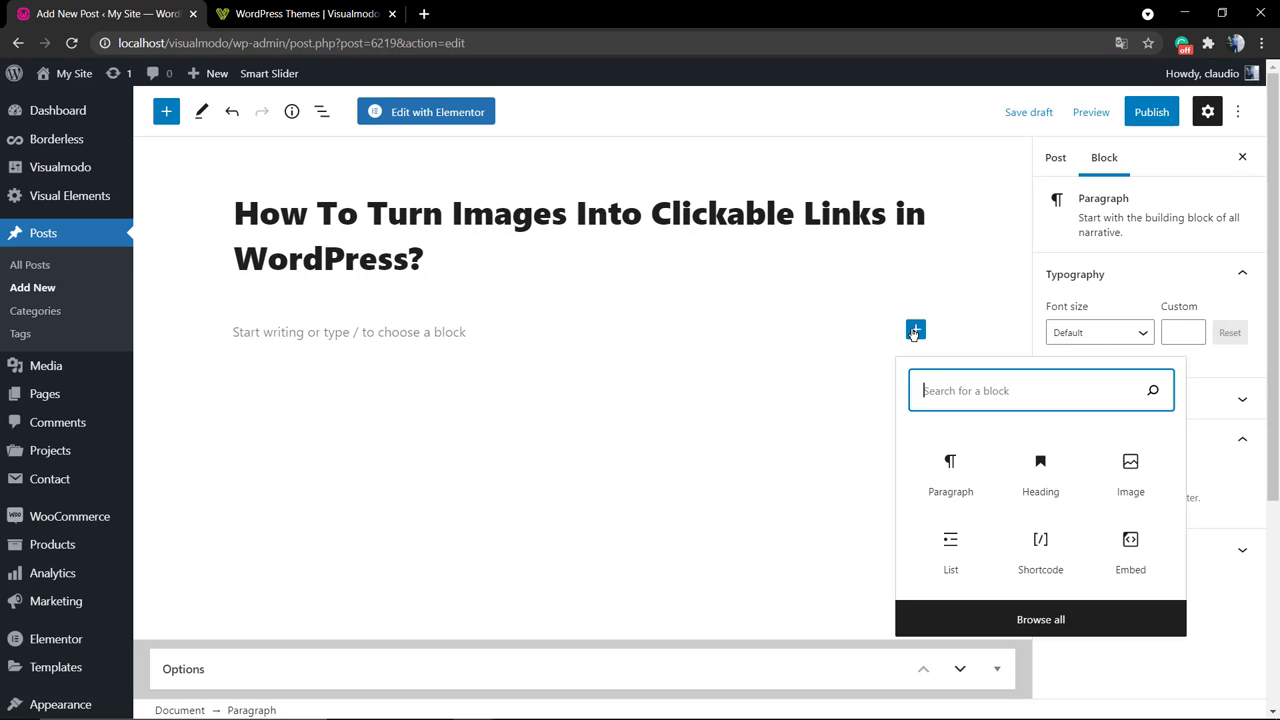
click(967, 395)
text(image)
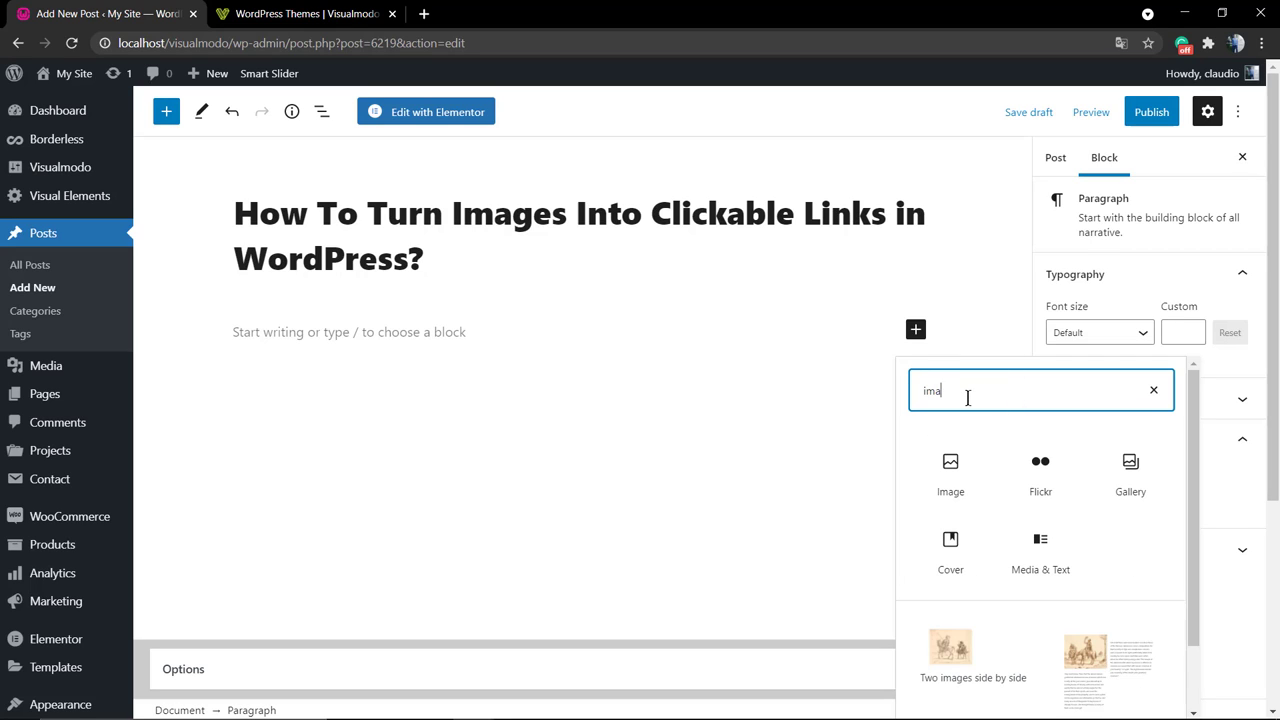
click(950, 472)
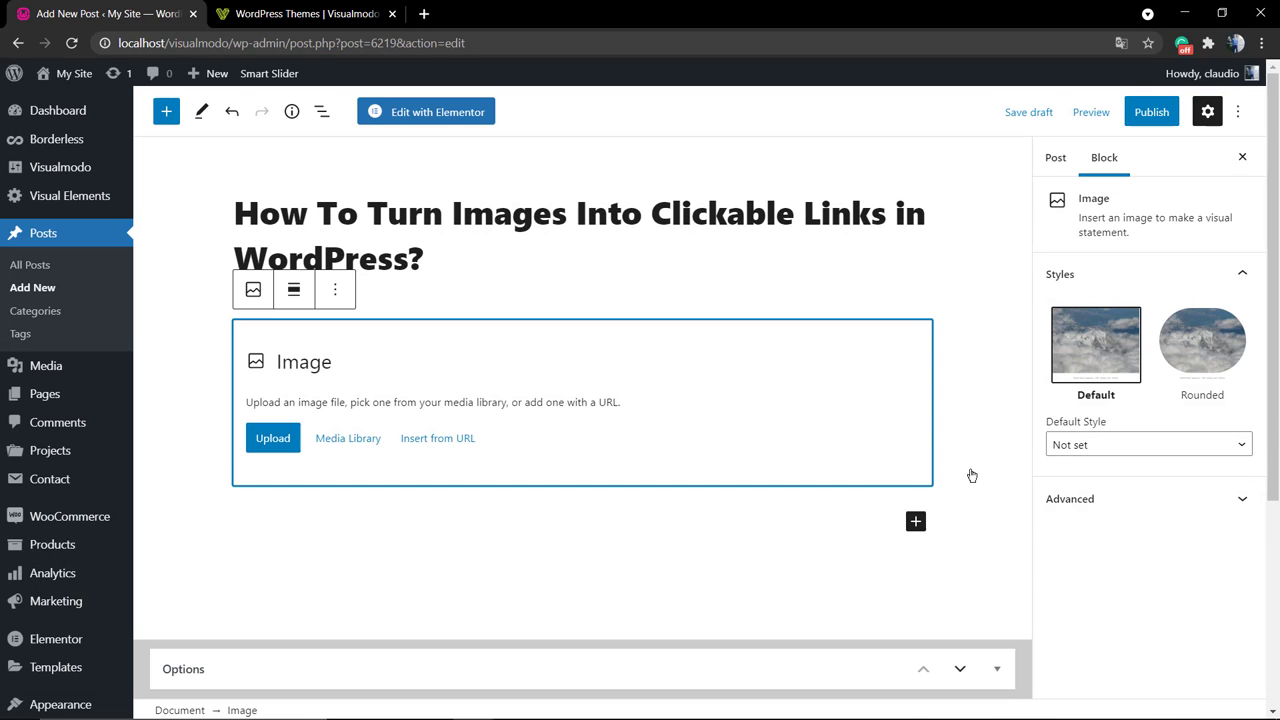
- Fill the image block with the city skyline photo photography4-3.jpg from the media library
click(268, 441)
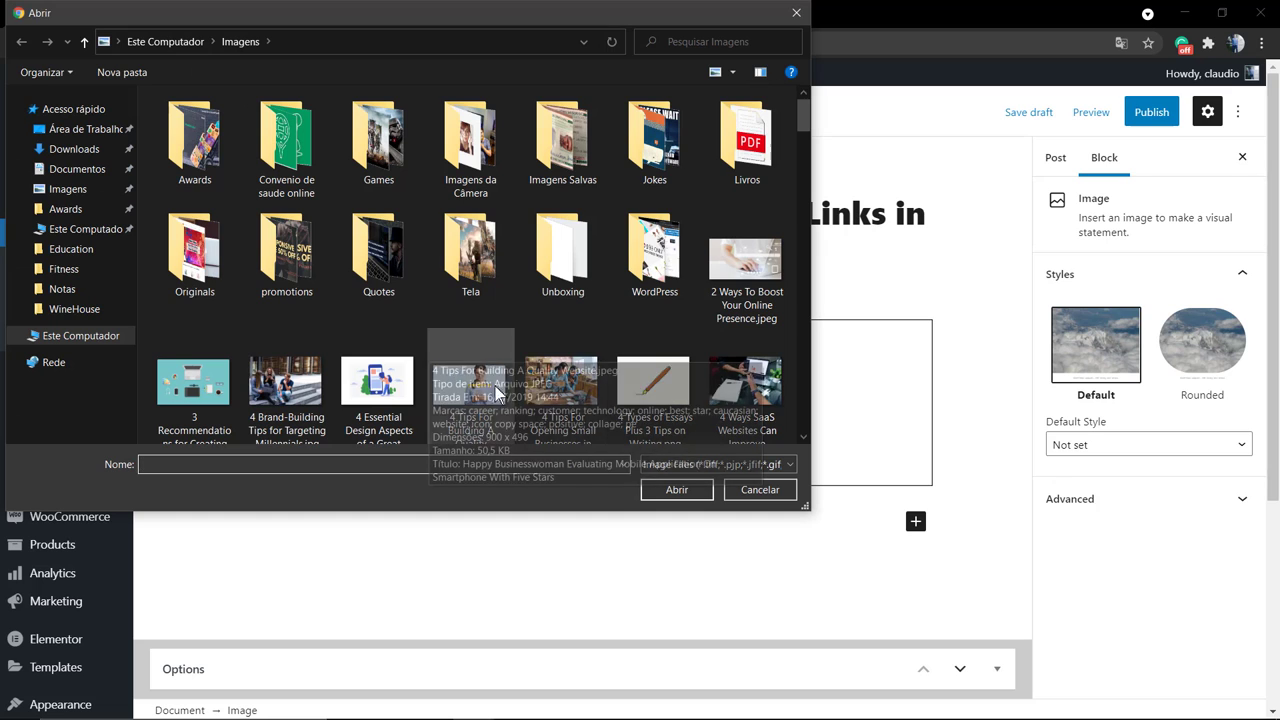
click(762, 490)
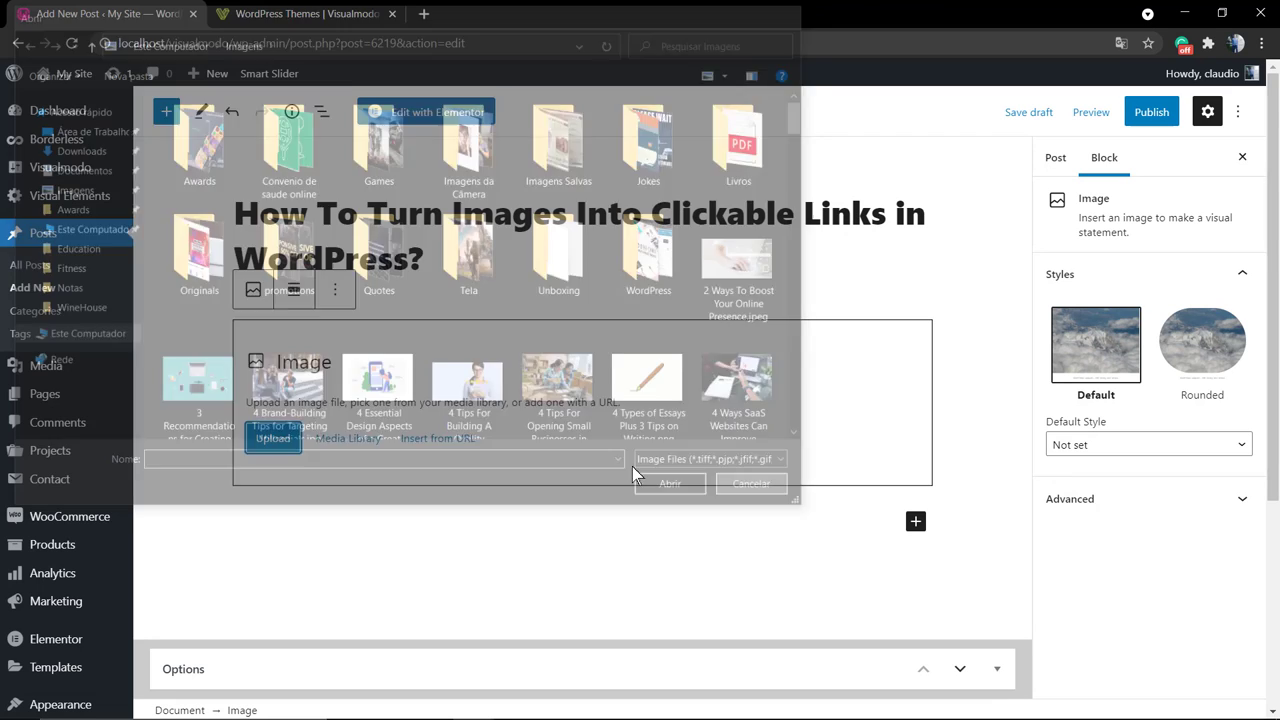
click(347, 440)
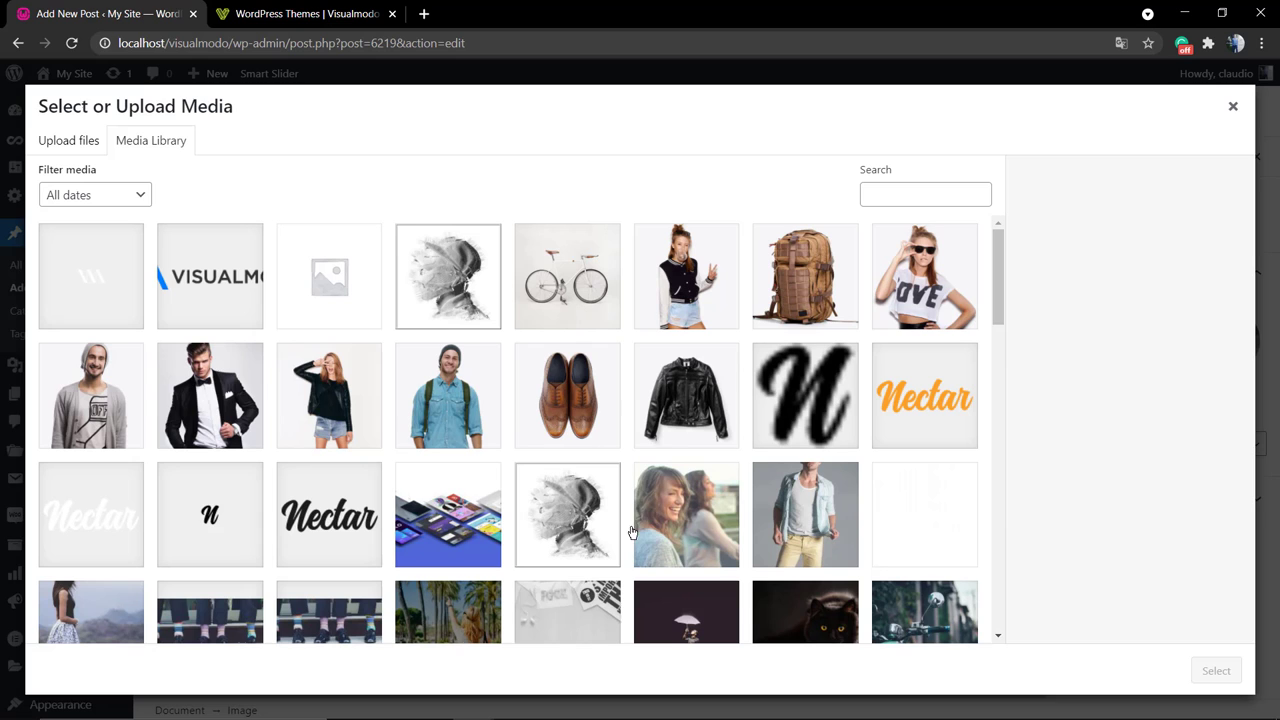
scroll(606, 486, down, 3)
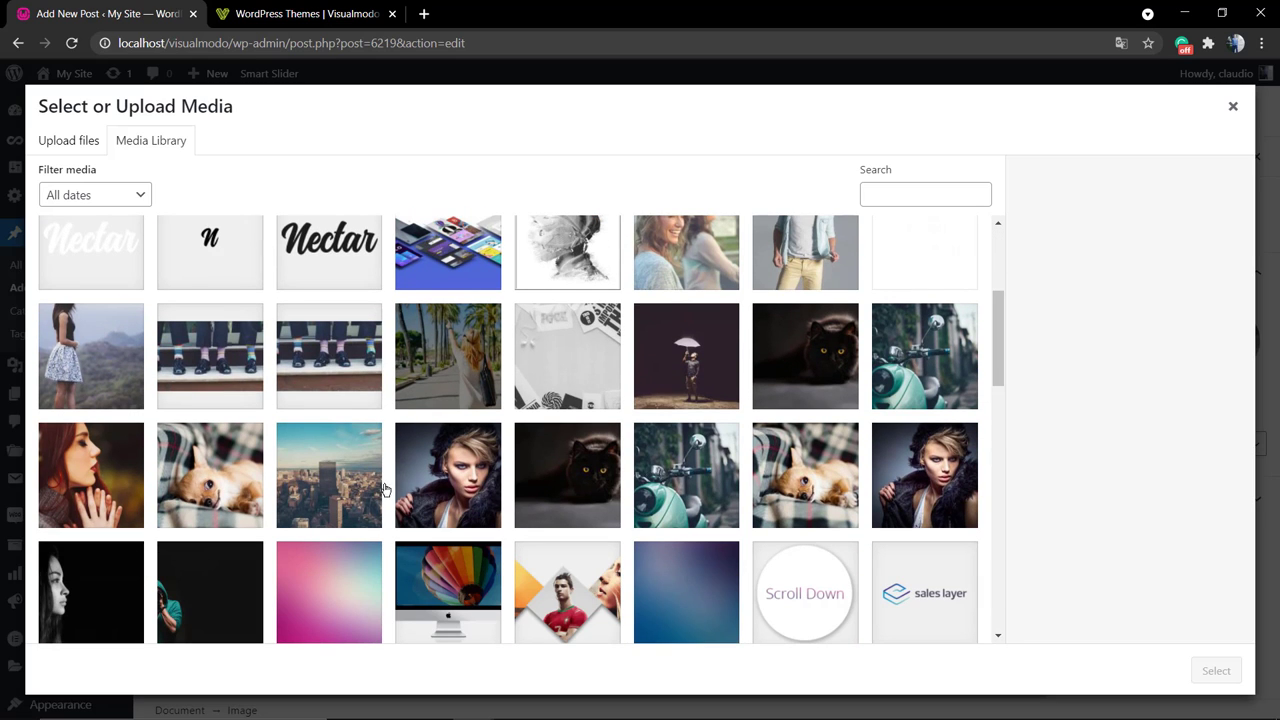
click(318, 492)
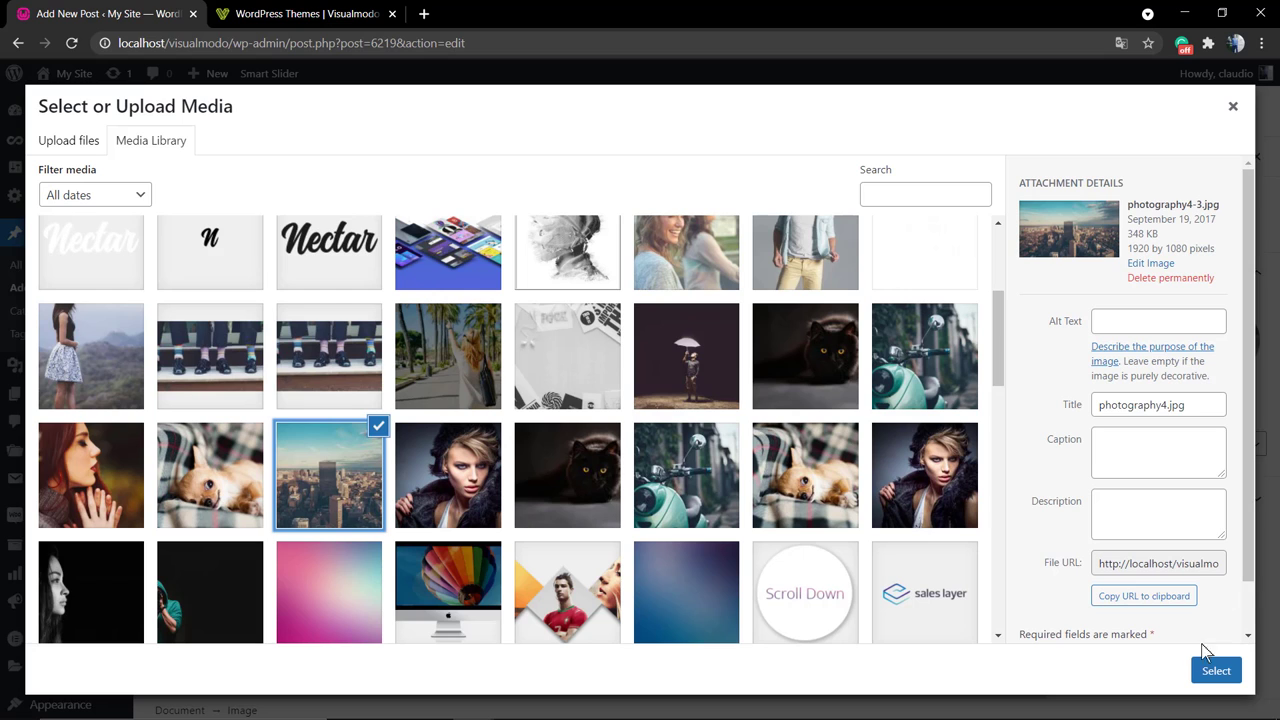
click(1211, 680)
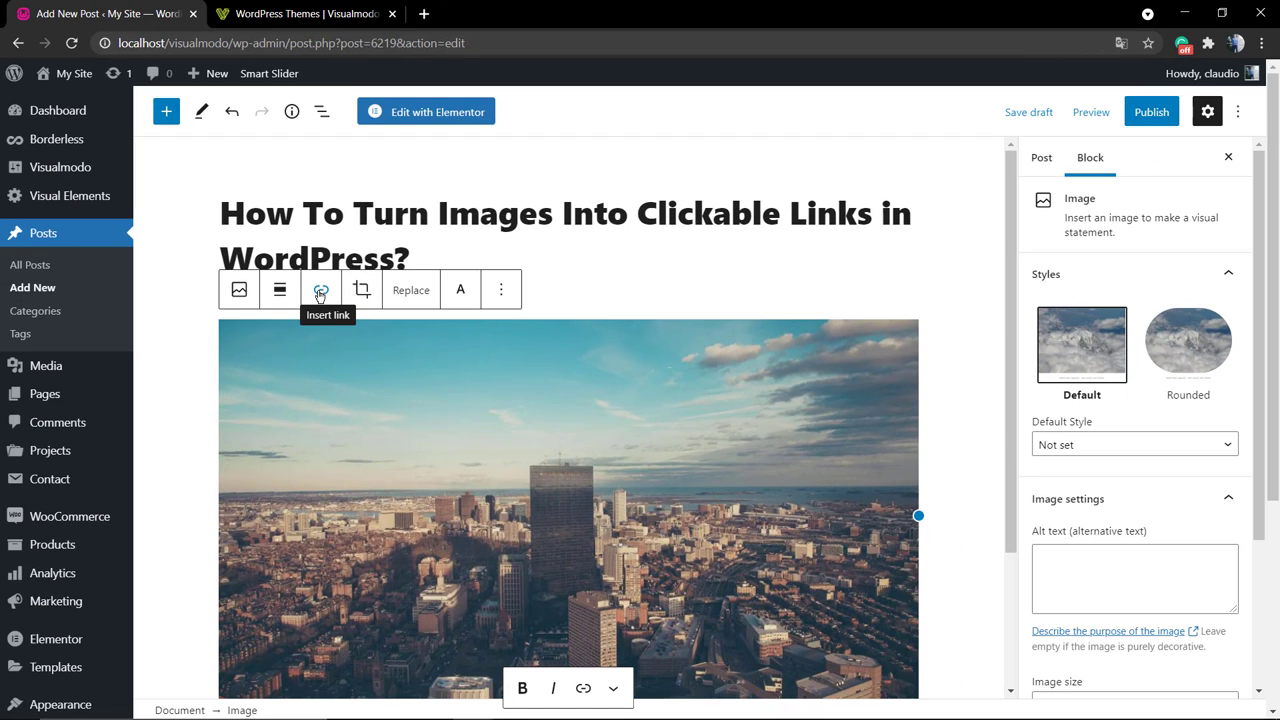
click(319, 293)
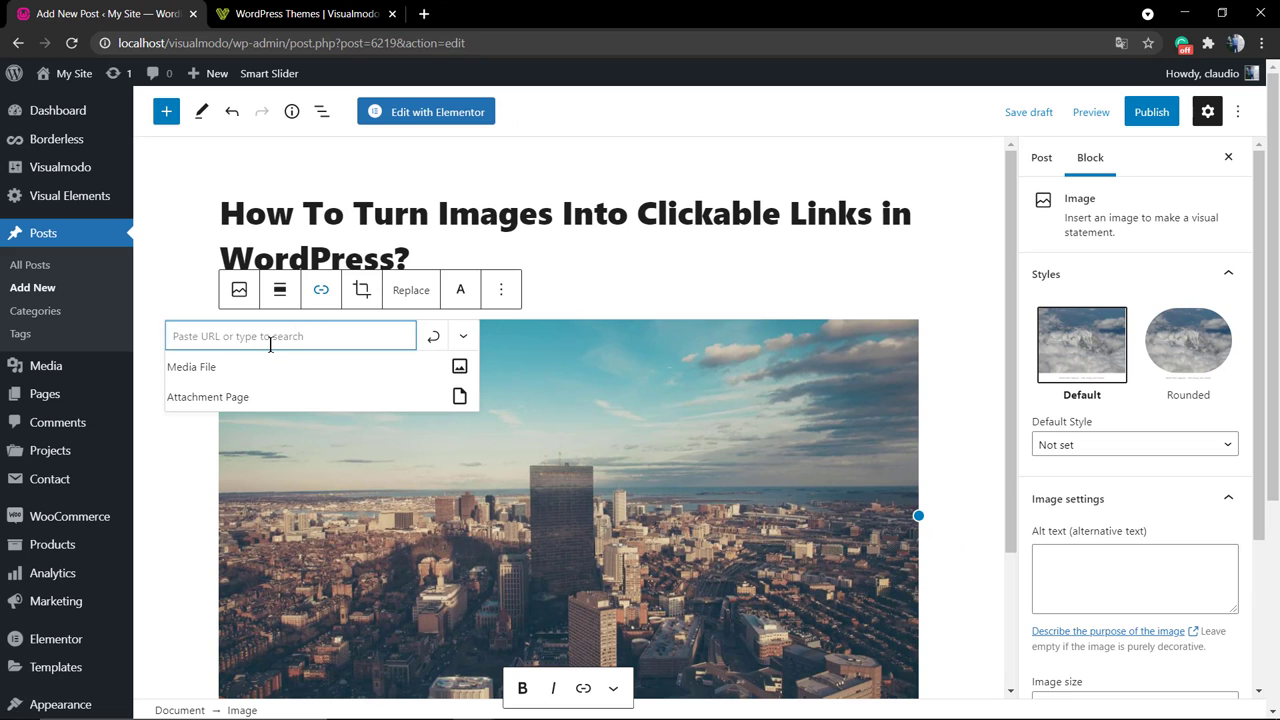
key(ctrl+v)
key(ctrl+a)
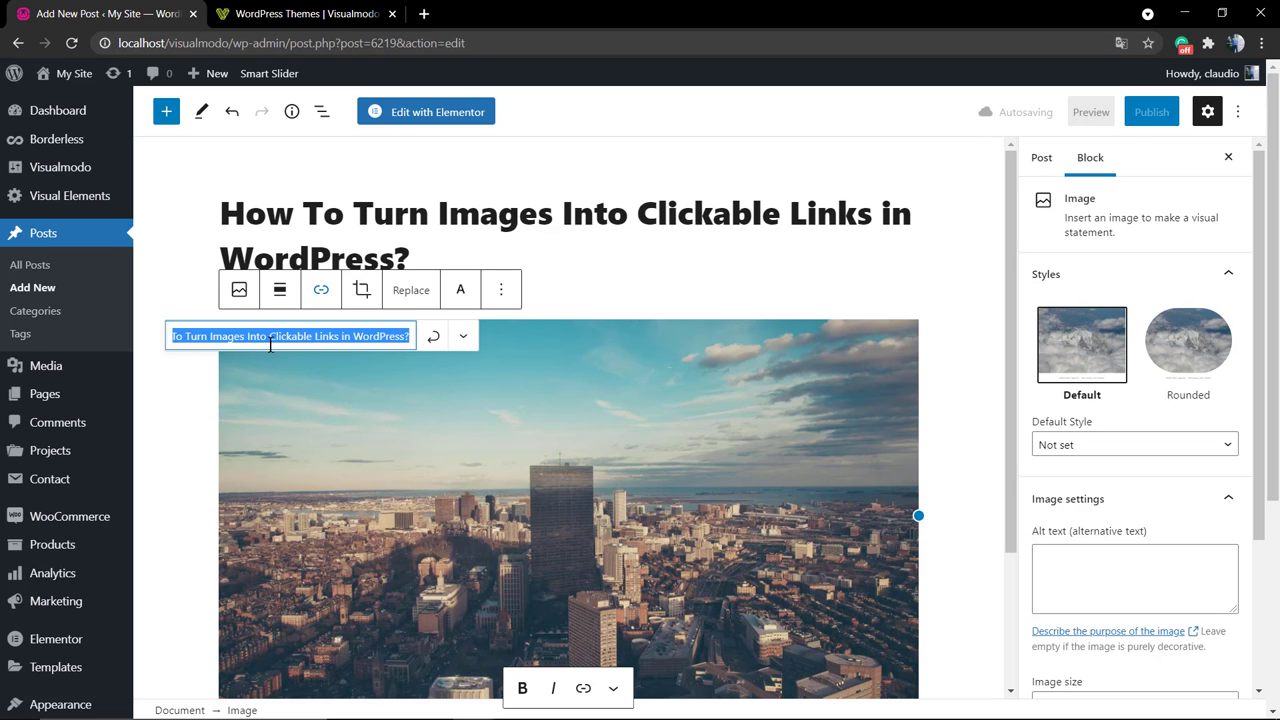
key(BackSpace)
click(330, 13)
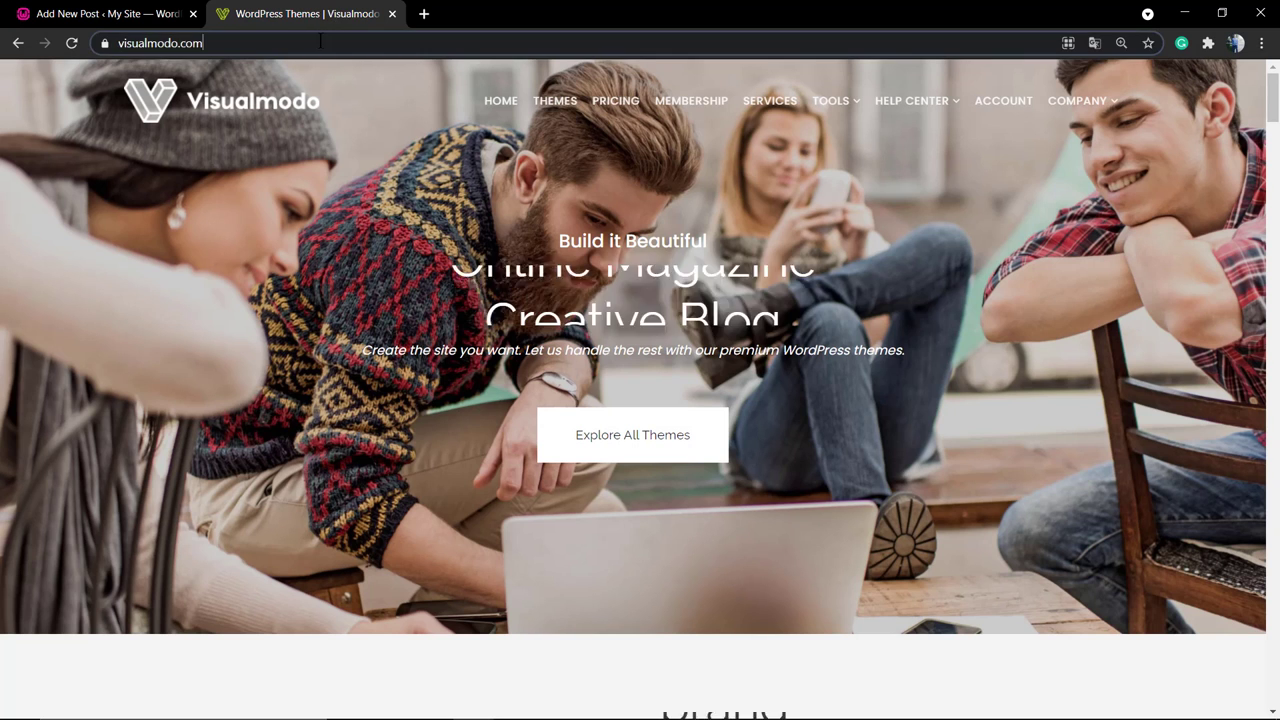
click(160, 43)
key(ctrl+c)
click(105, 13)
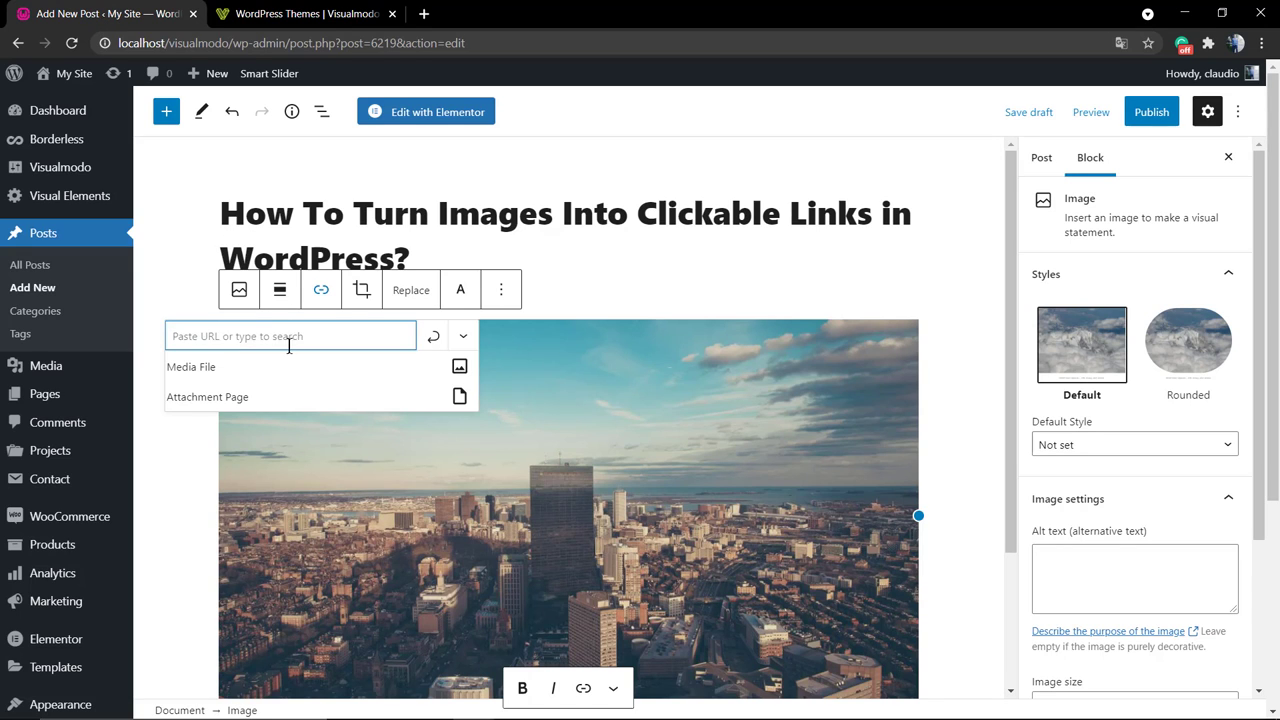
key(ctrl+v)
click(432, 336)
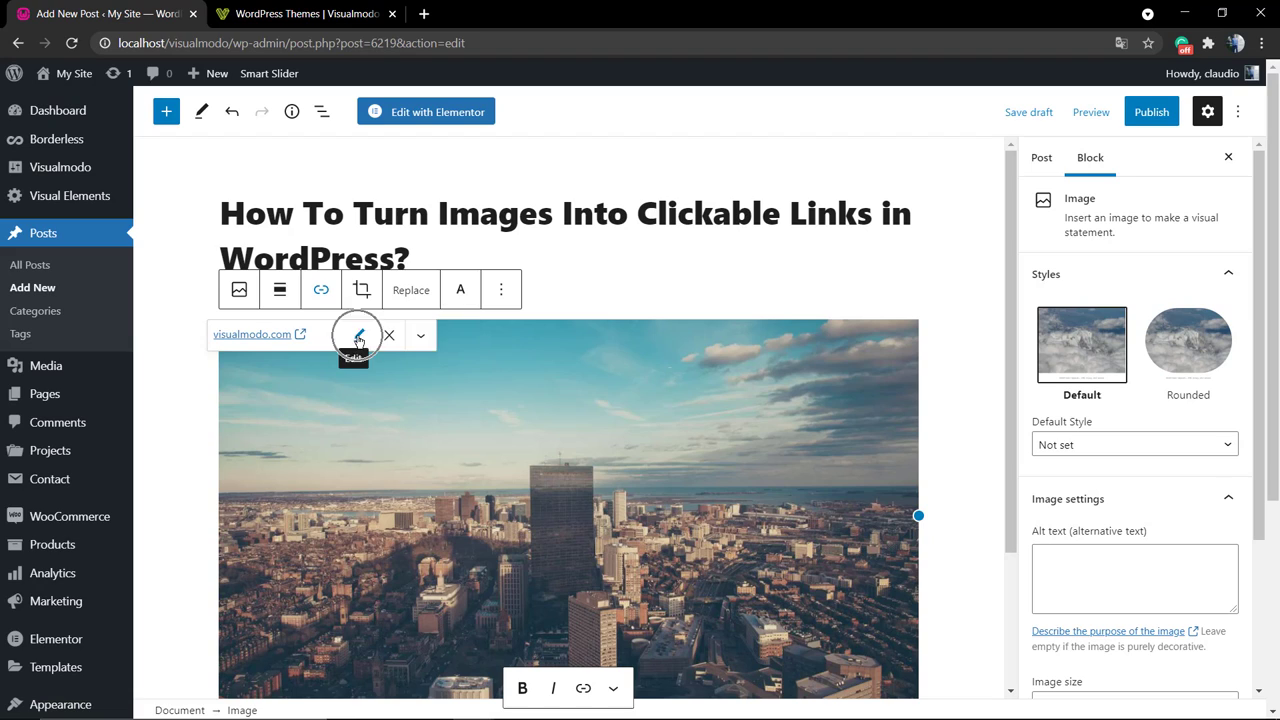
- Set the city photo's link to open in a new tab
click(359, 337)
click(463, 336)
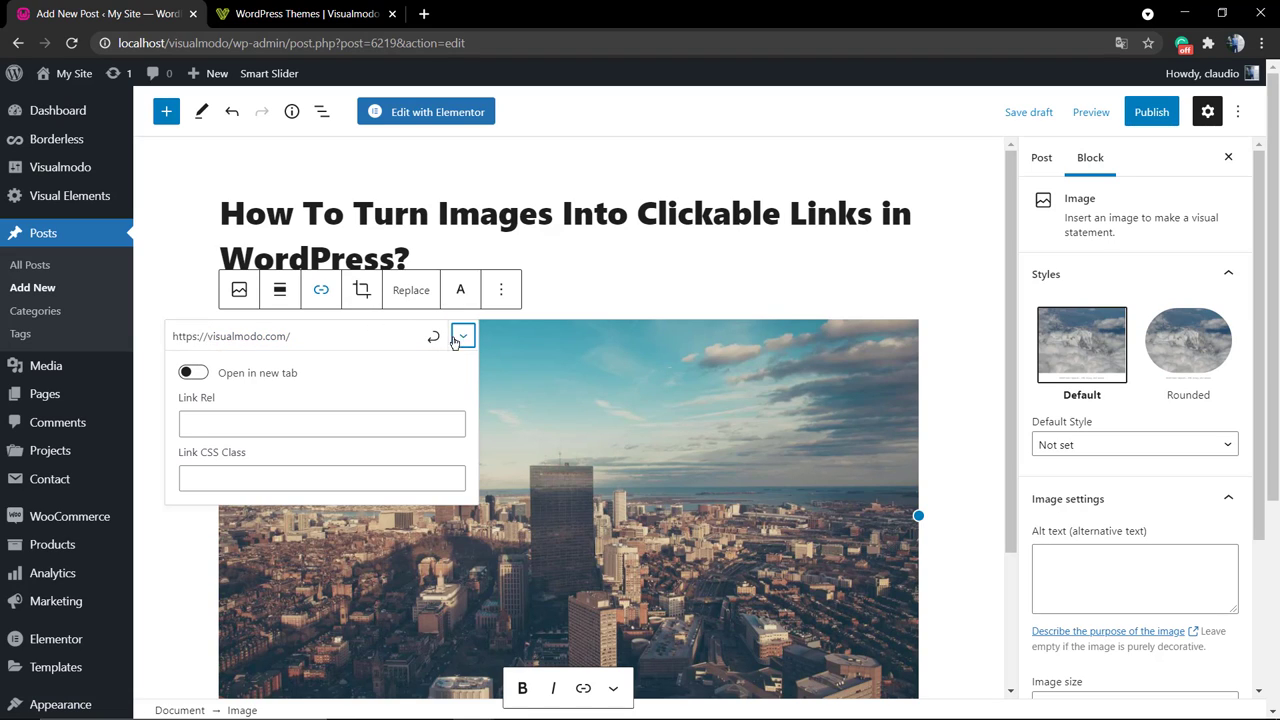
click(254, 421)
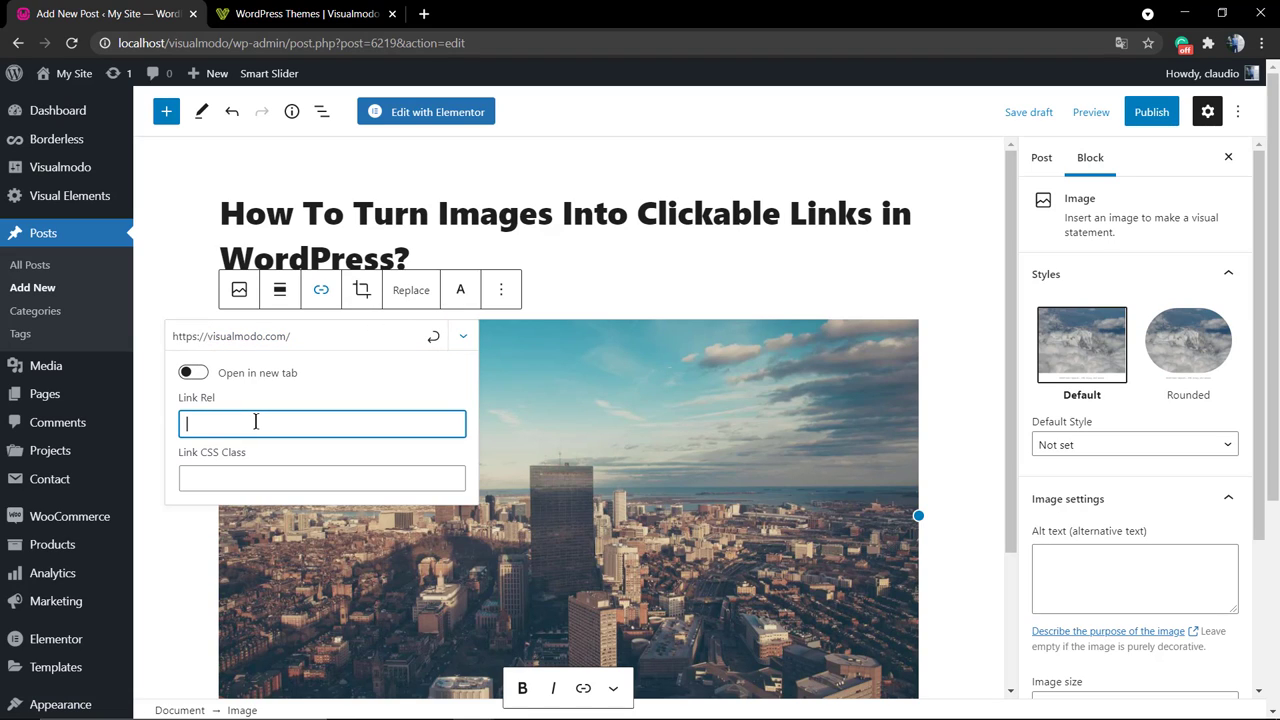
click(190, 374)
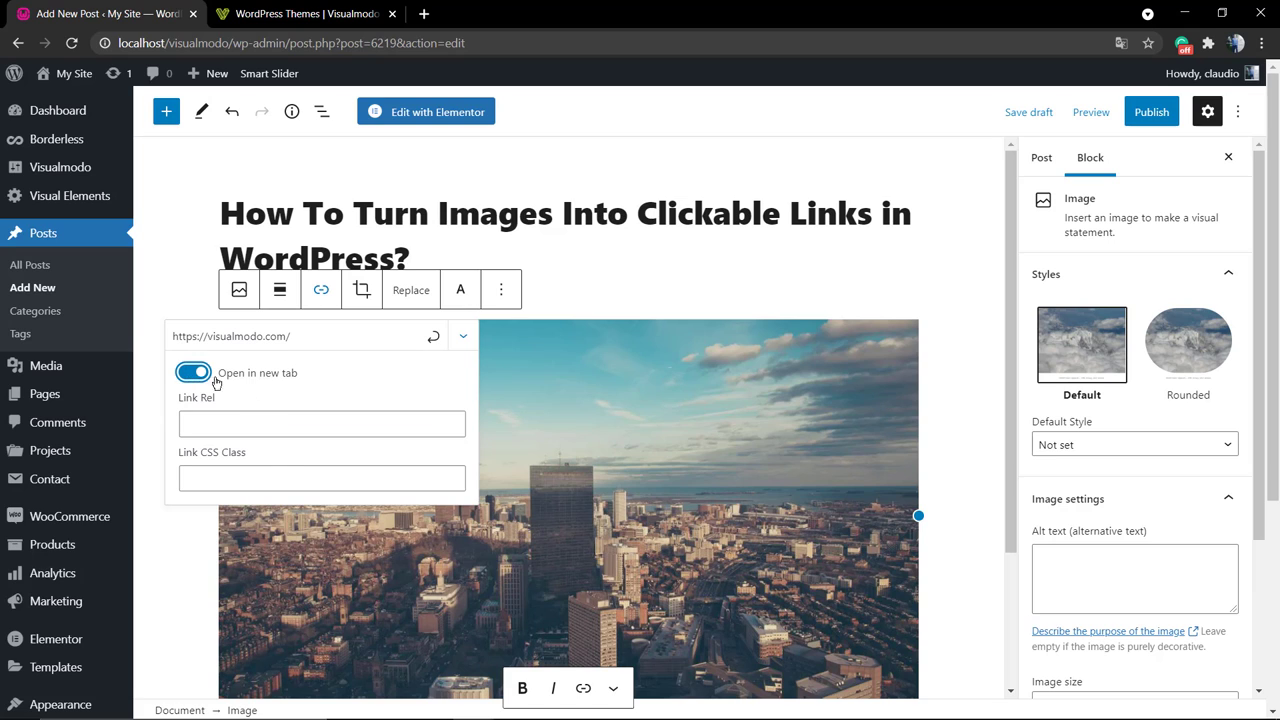
click(563, 298)
- Preview the post in a new tab and test the linked city photo
scroll(486, 402, down, 2)
scroll(623, 360, up, 2)
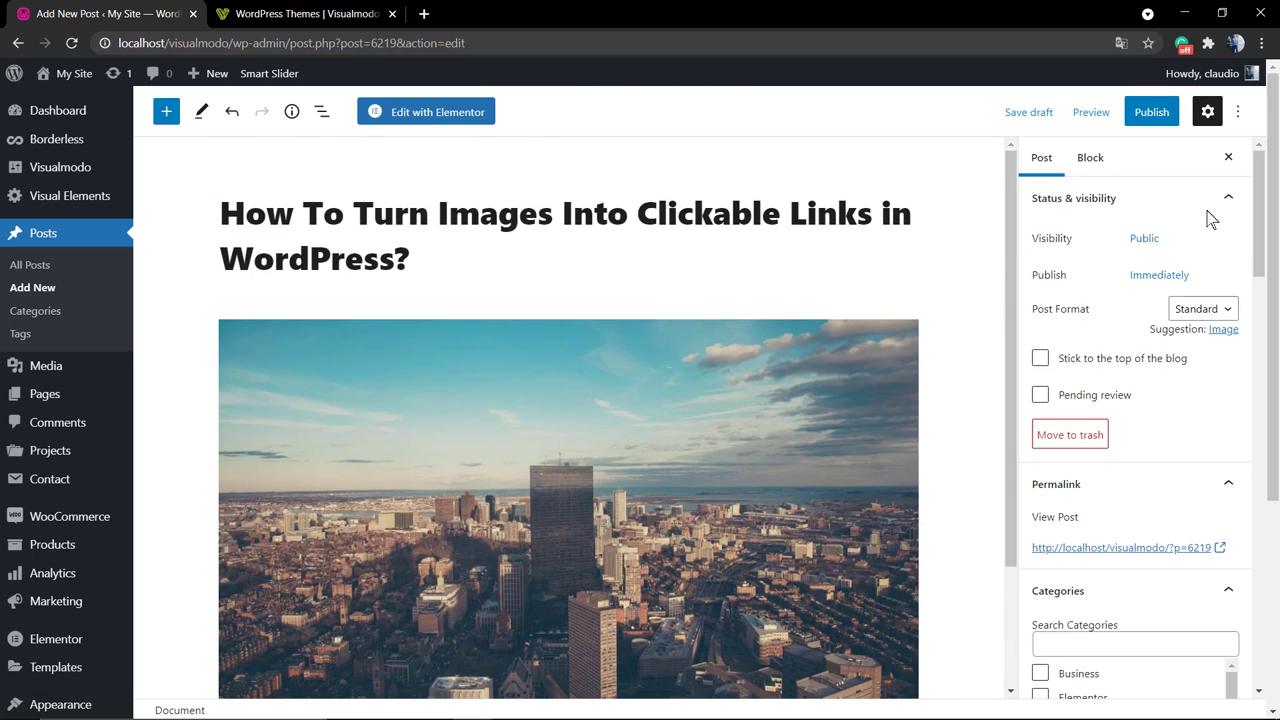
click(1090, 113)
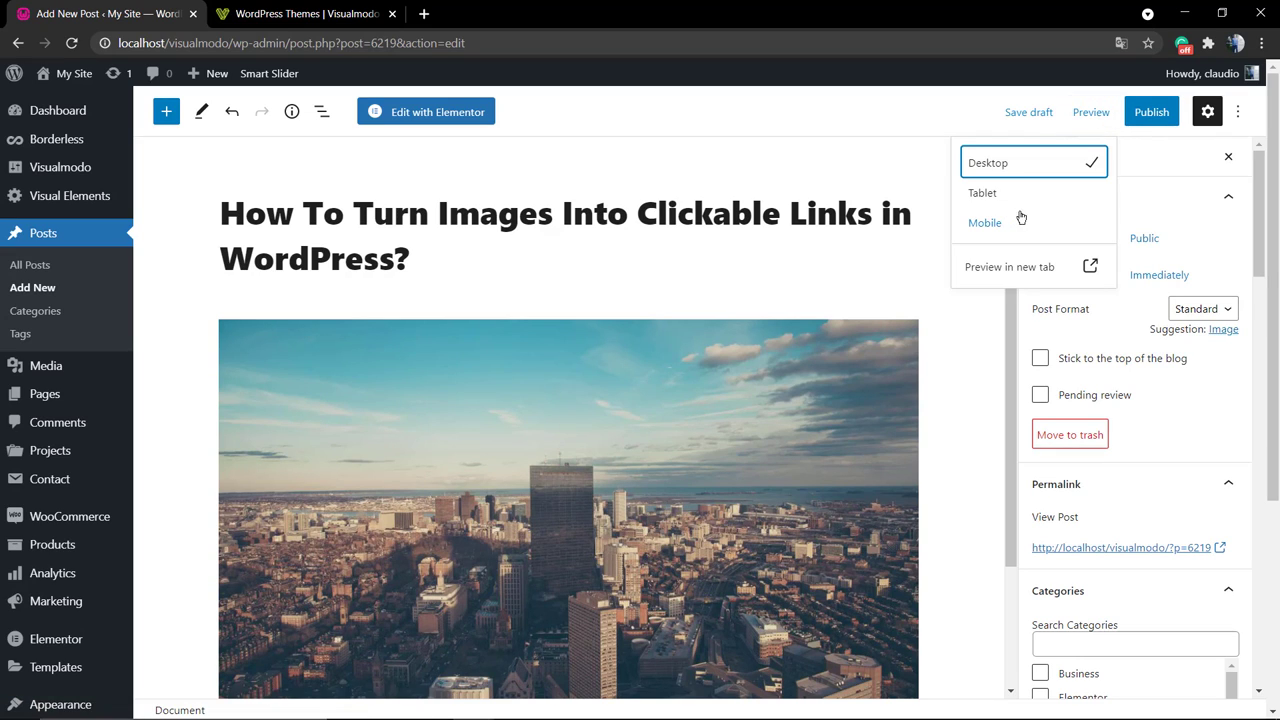
click(1029, 271)
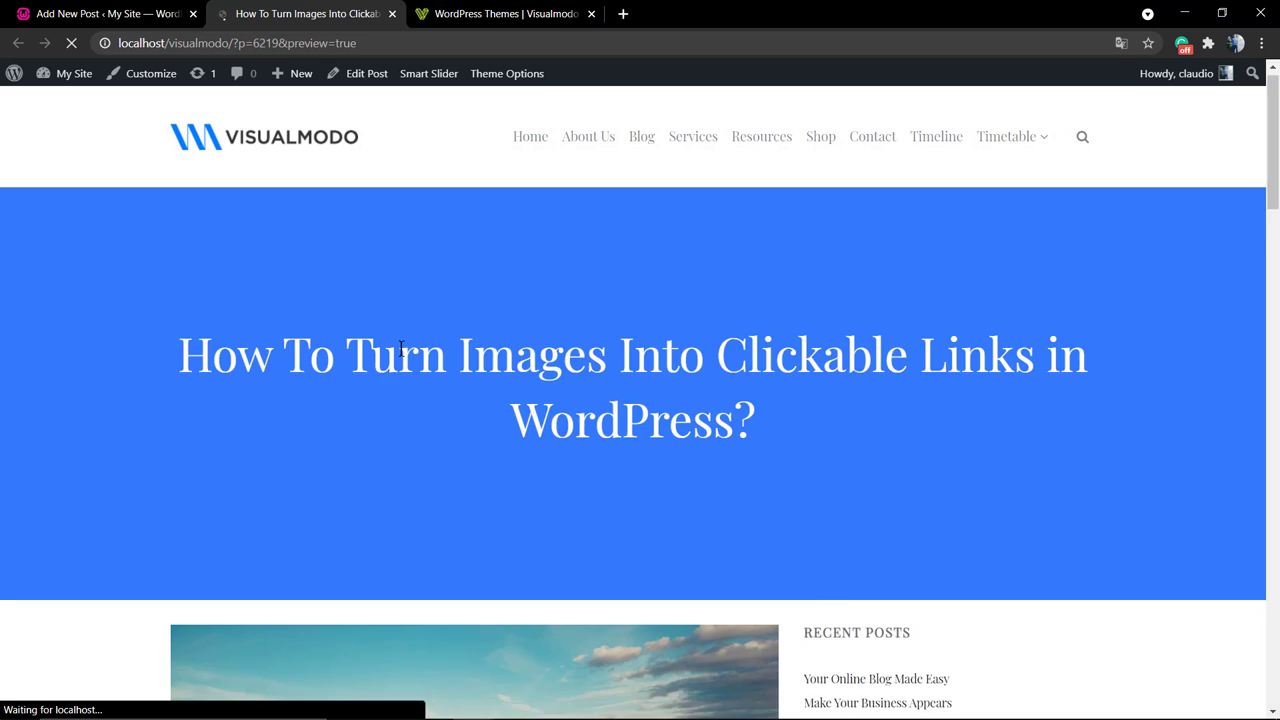
scroll(401, 358, down, 5)
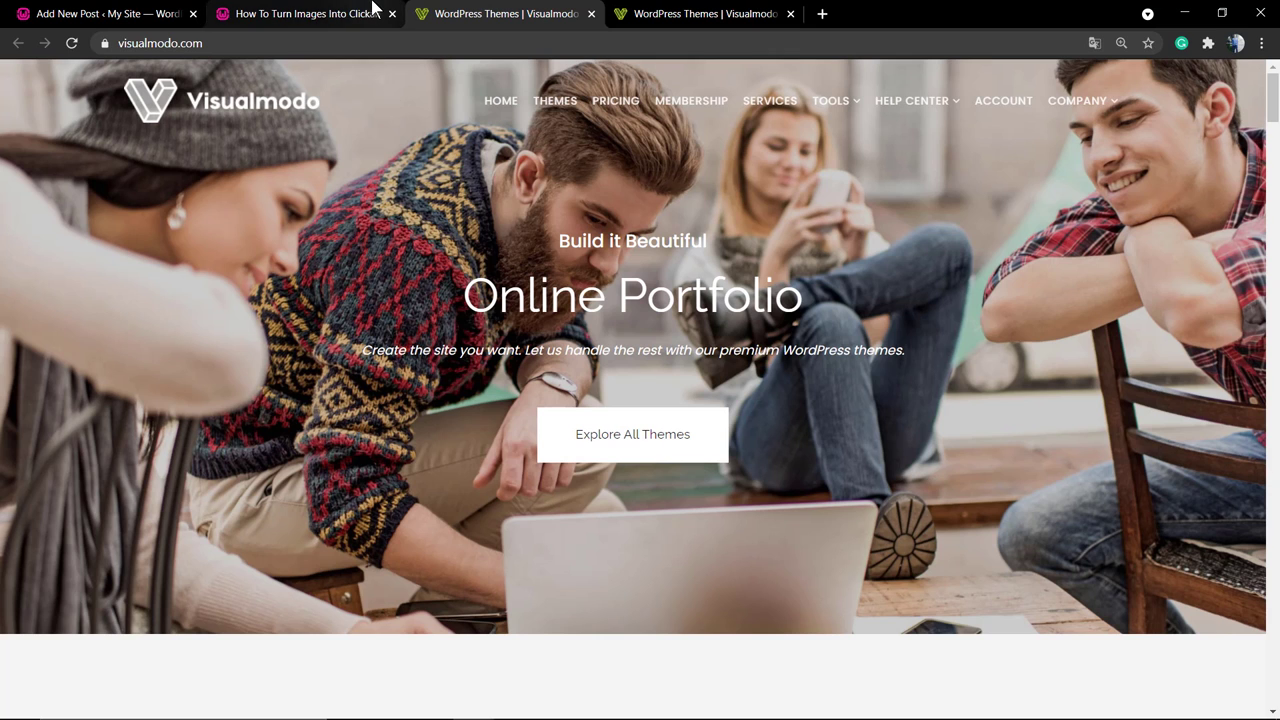
click(372, 10)
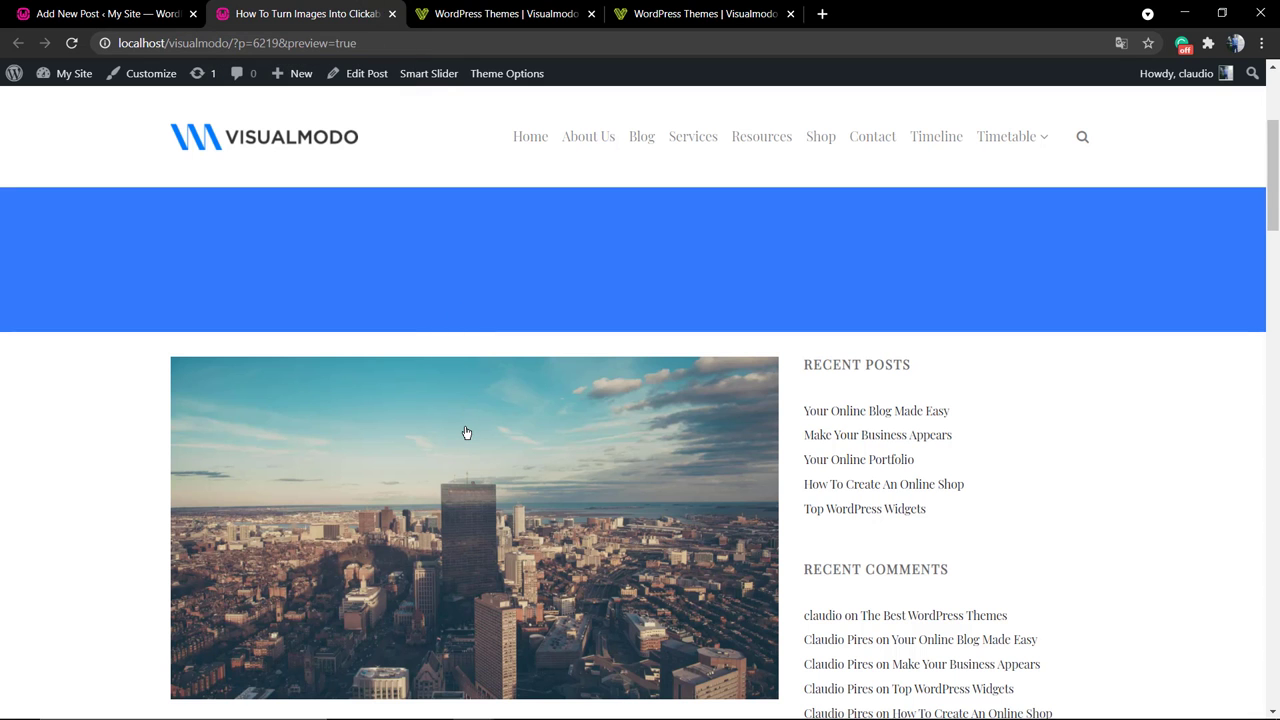
scroll(467, 433, down, 2)
scroll(470, 430, up, 5)
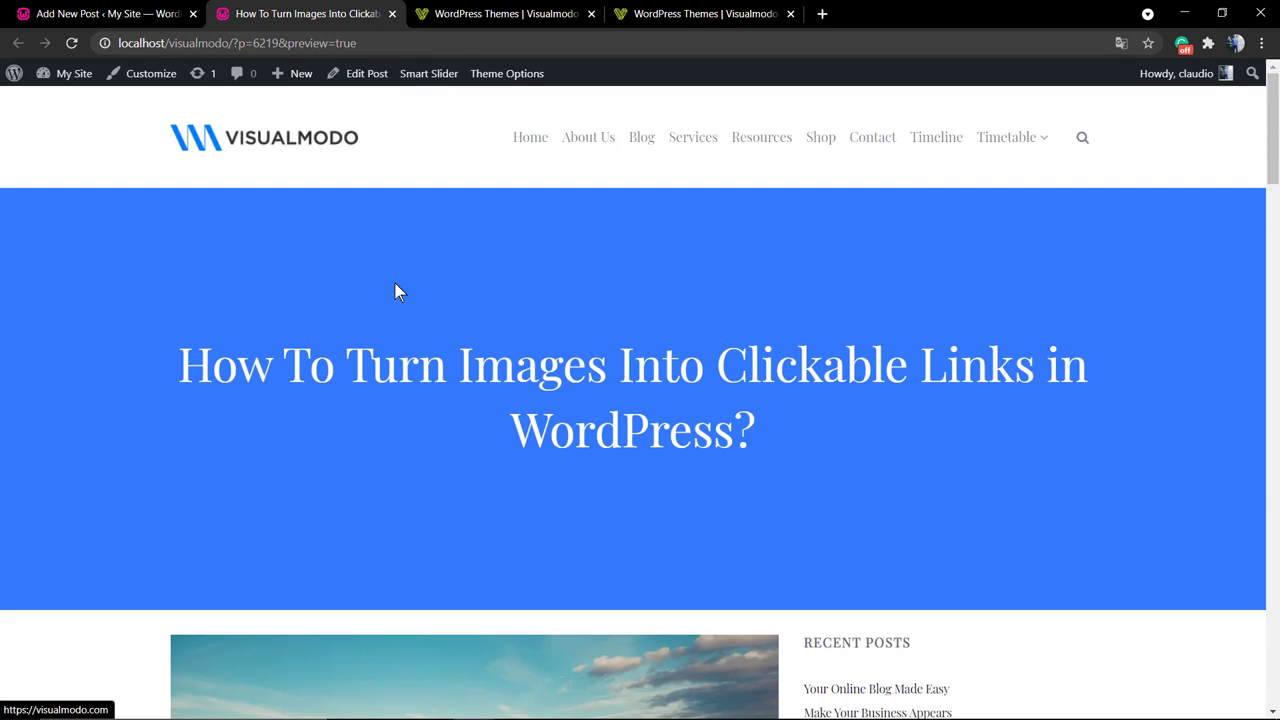
scroll(394, 289, down, 3)
scroll(394, 289, up, 3)
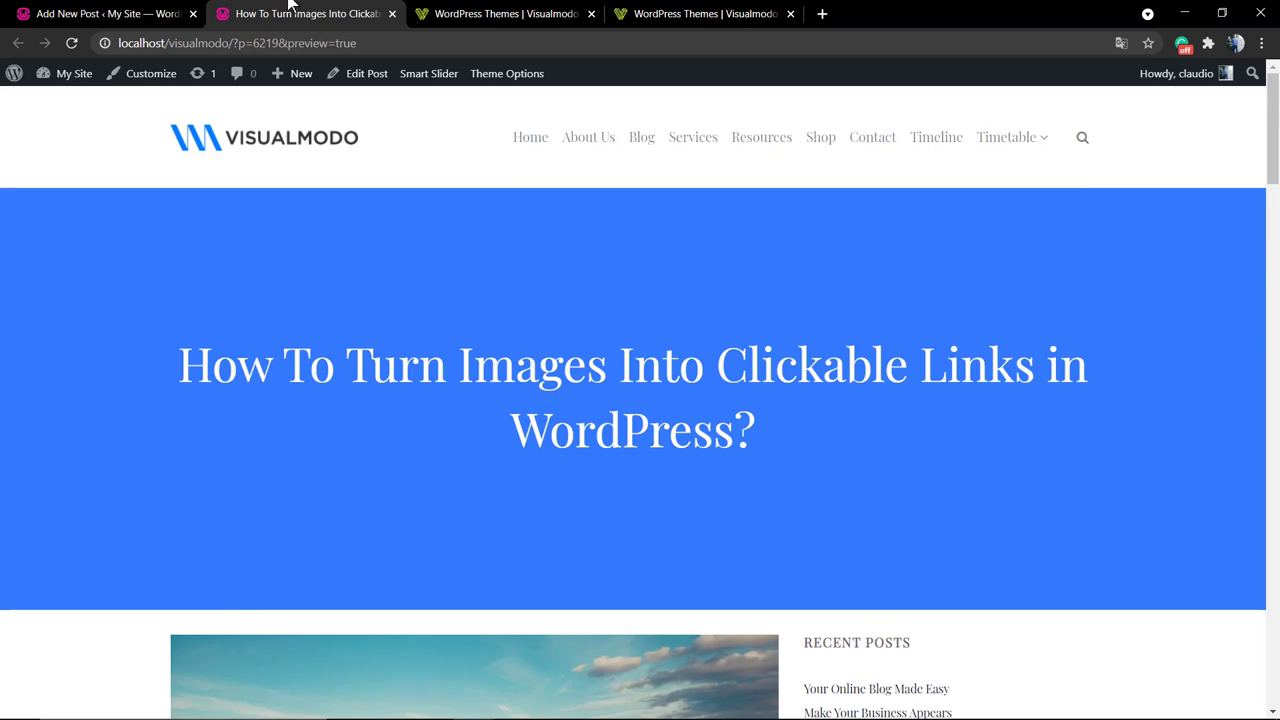
- Return to the post editor and examine the city photo's block settings, including alt text, image size and advanced options
click(115, 12)
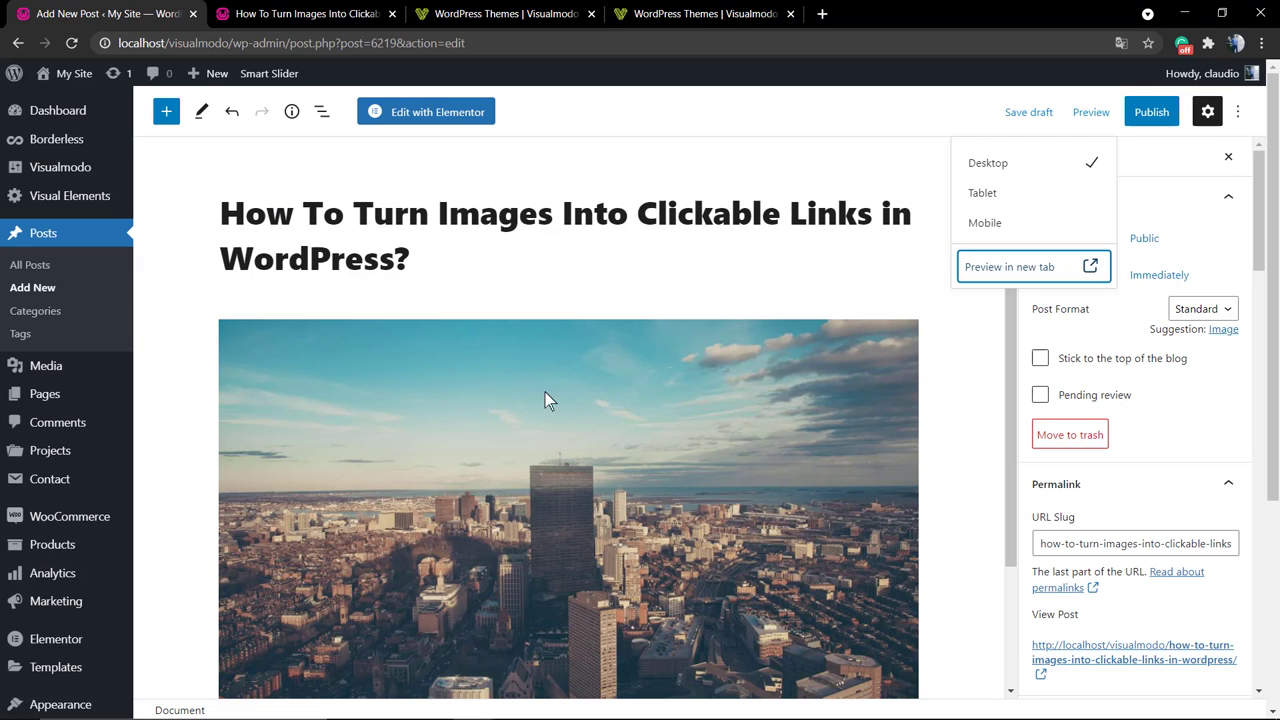
scroll(1101, 473, down, 2)
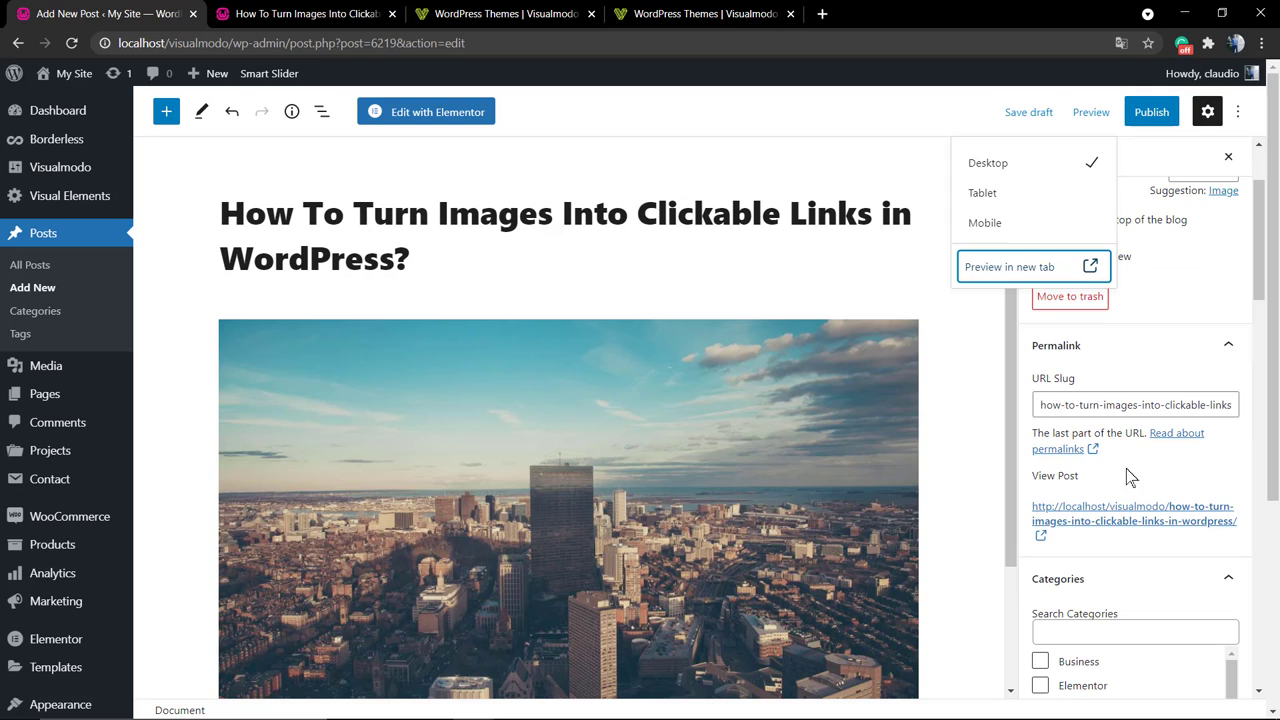
click(905, 477)
scroll(1150, 450, down, 5)
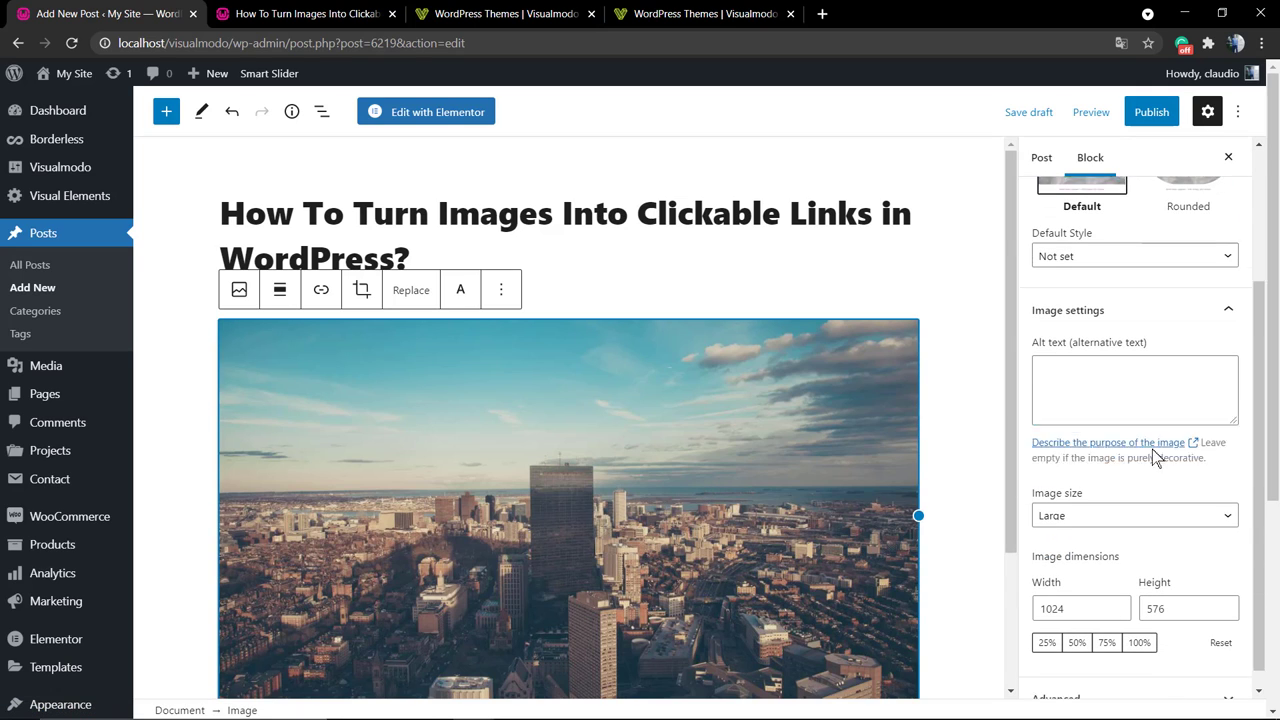
click(1114, 679)
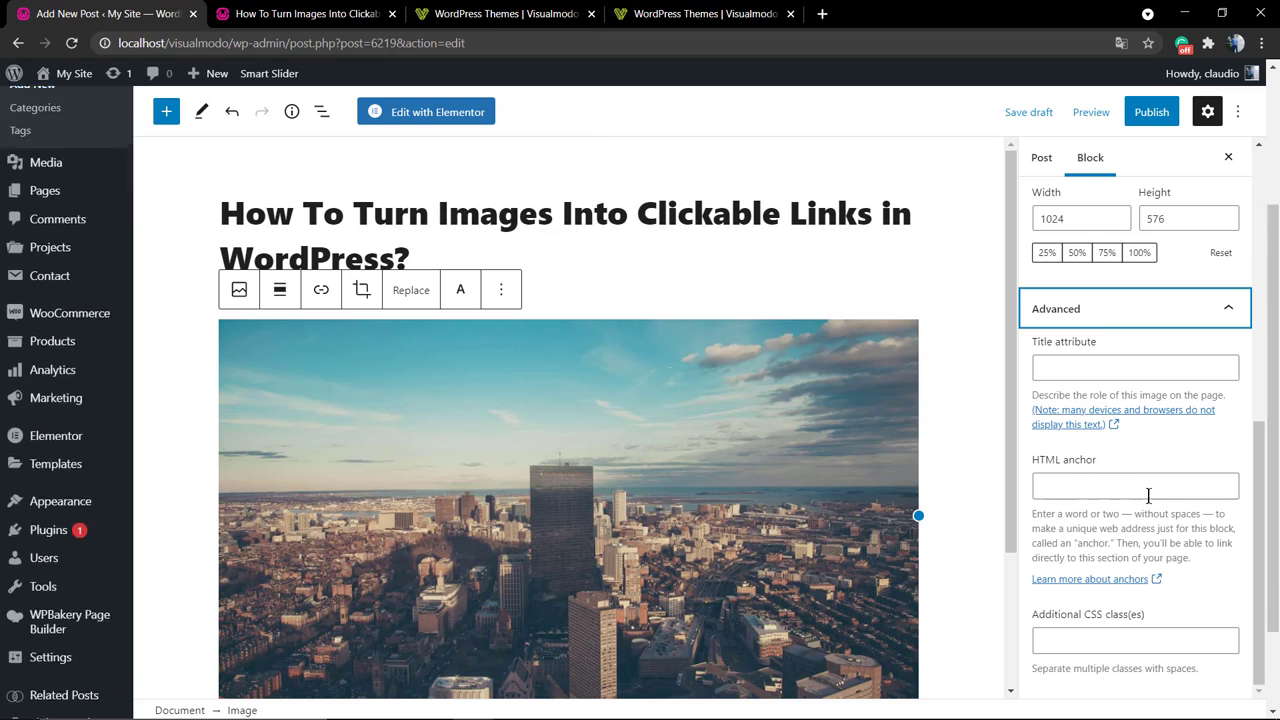
scroll(1134, 466, up, 2)
scroll(1133, 459, up, 4)
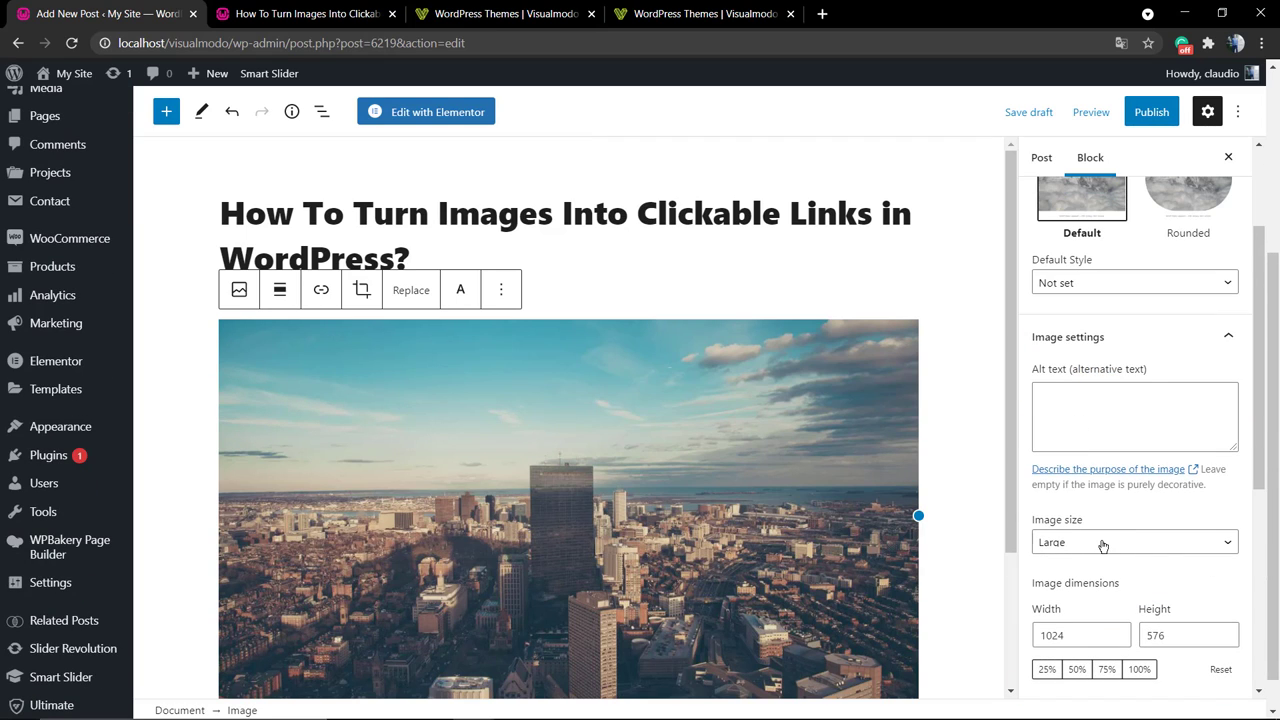
scroll(1109, 432, up, 2)
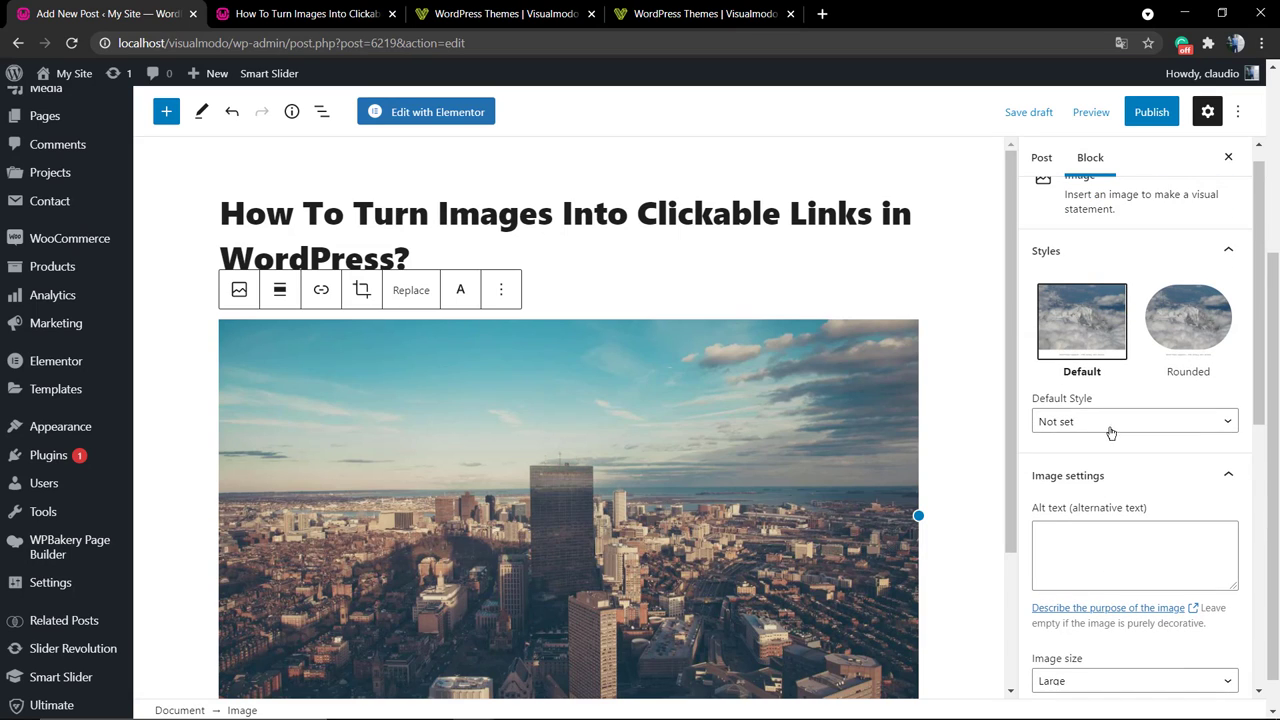
- Try the Rounded style on the city photo and switch it back to Default
click(1110, 432)
click(1110, 432)
scroll(1140, 415, up, 1)
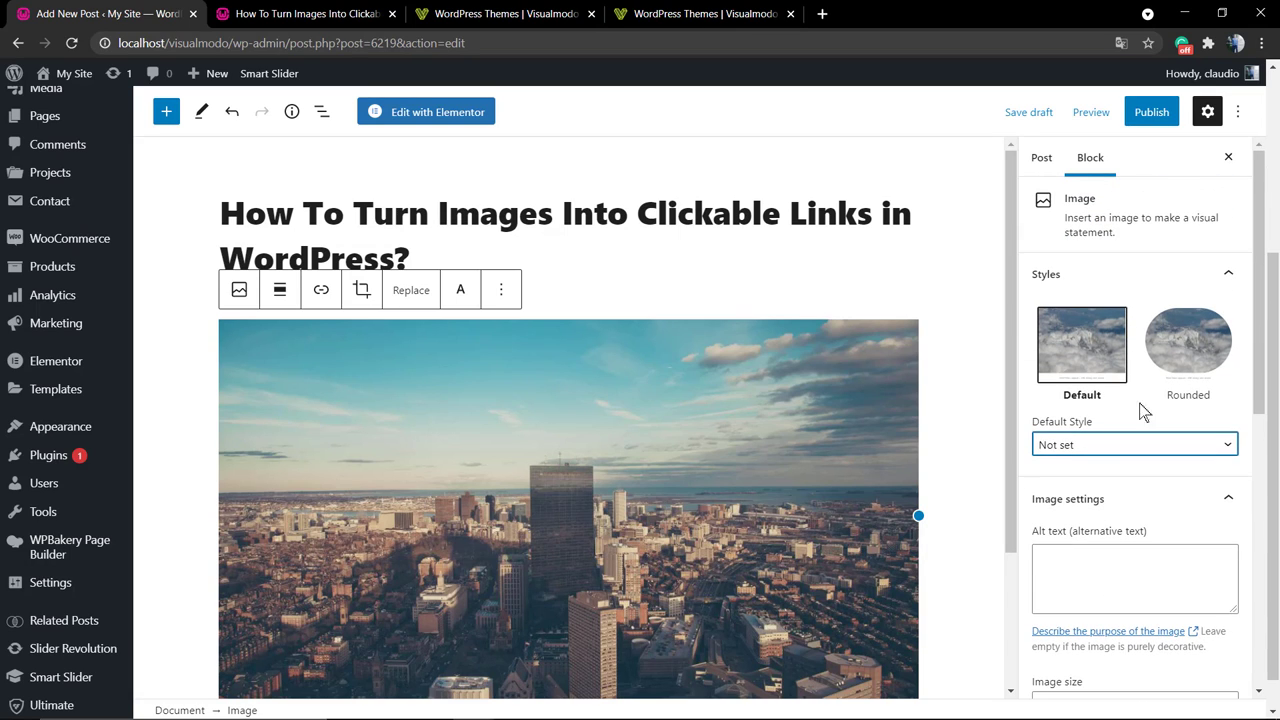
click(1173, 366)
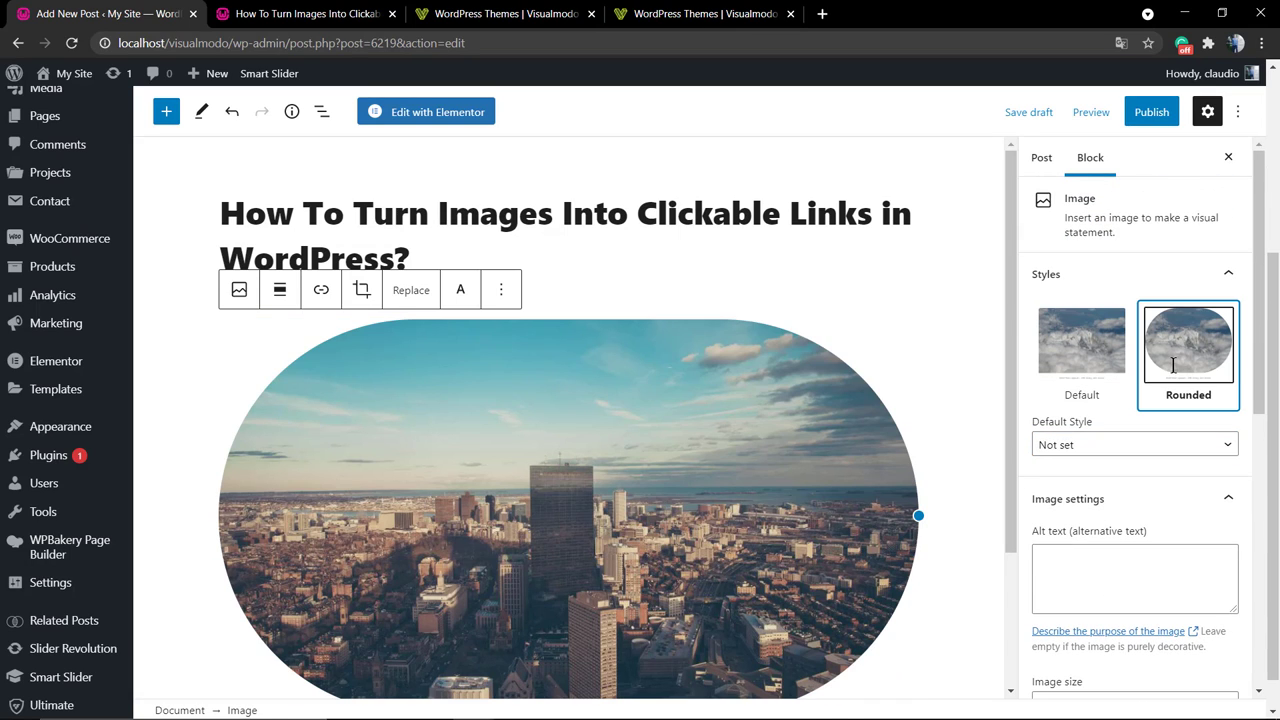
click(1054, 361)
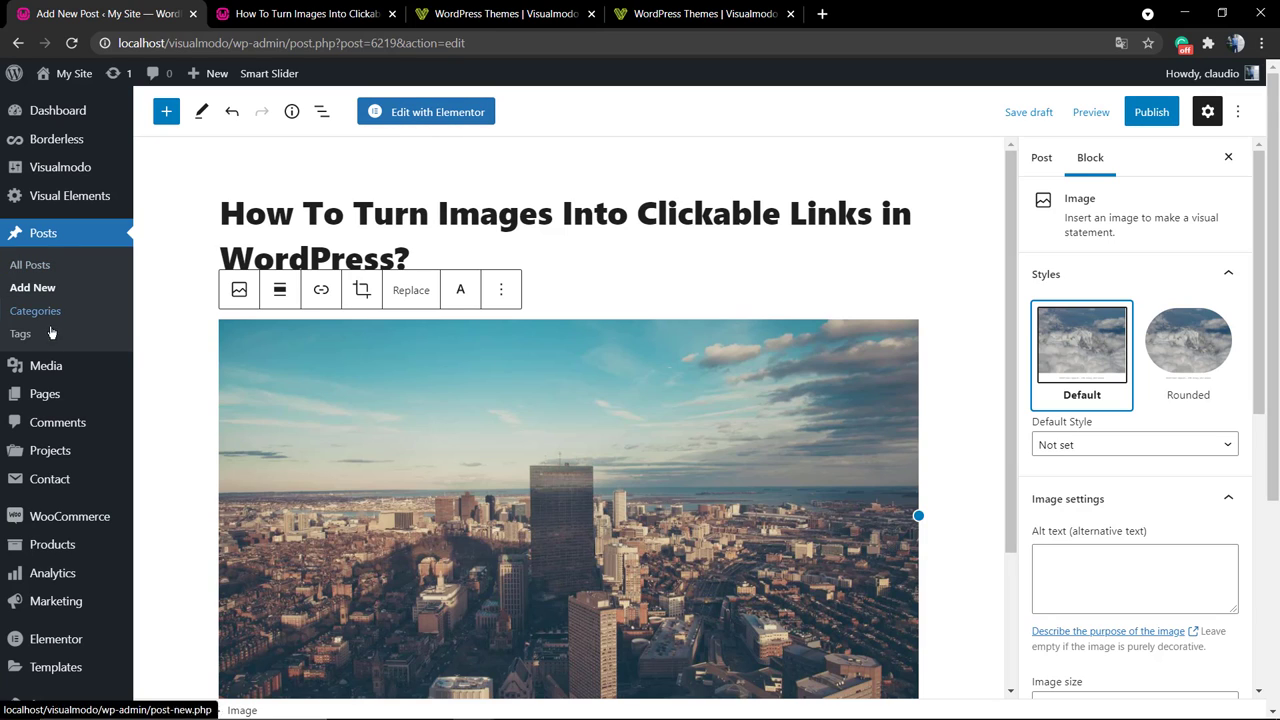
- Leave the post editor without saving and start a new page in Elementor
mouse_move(52, 400)
click(187, 432)
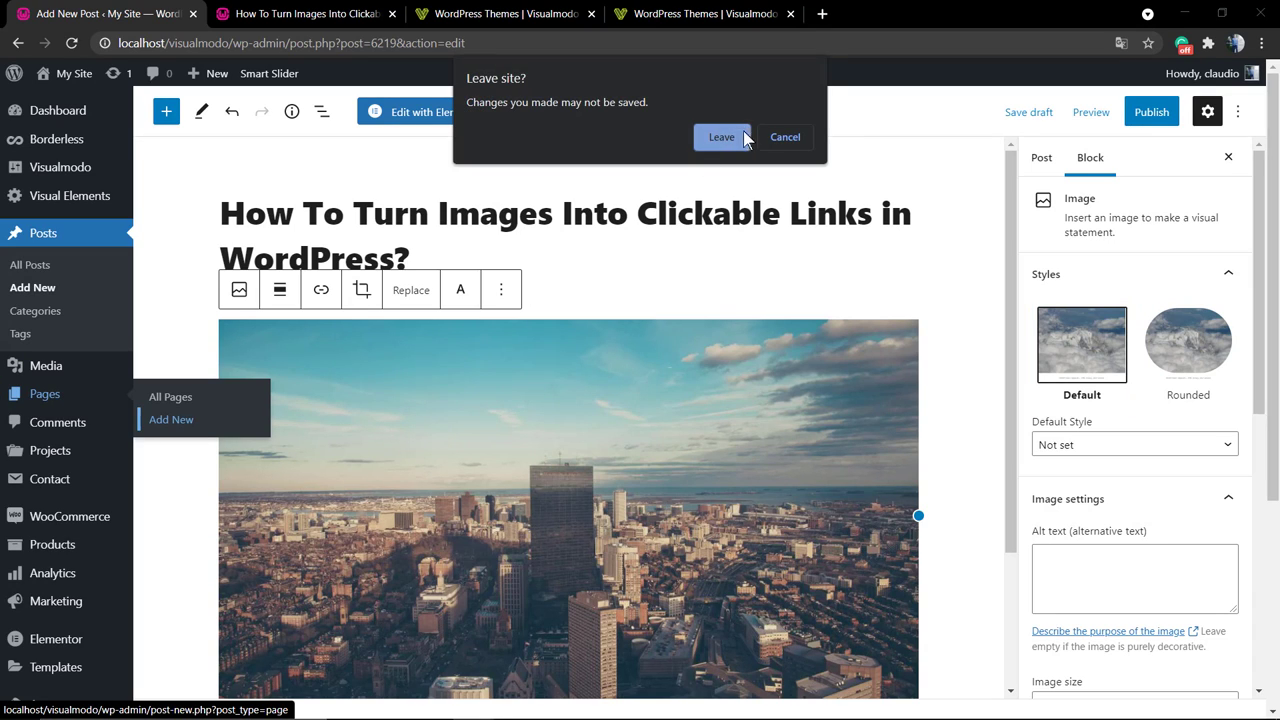
click(740, 138)
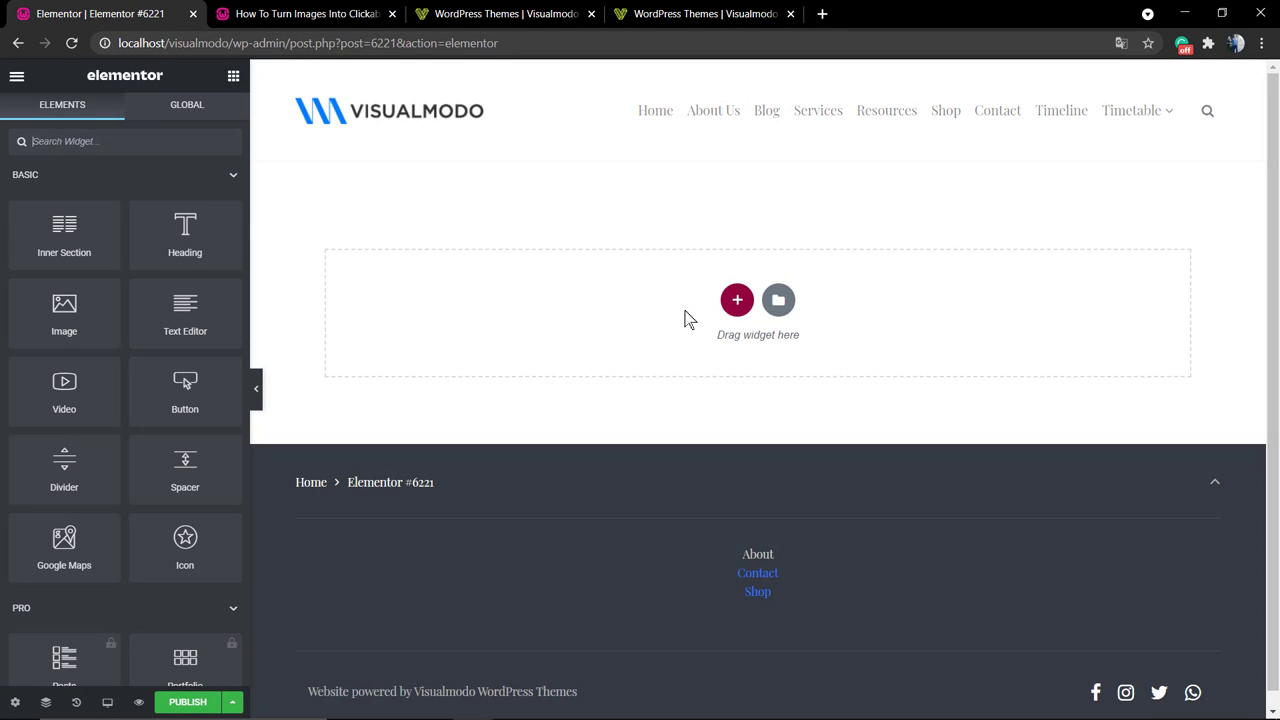
- Add a single-column section to the page and place an Image widget in it
click(736, 302)
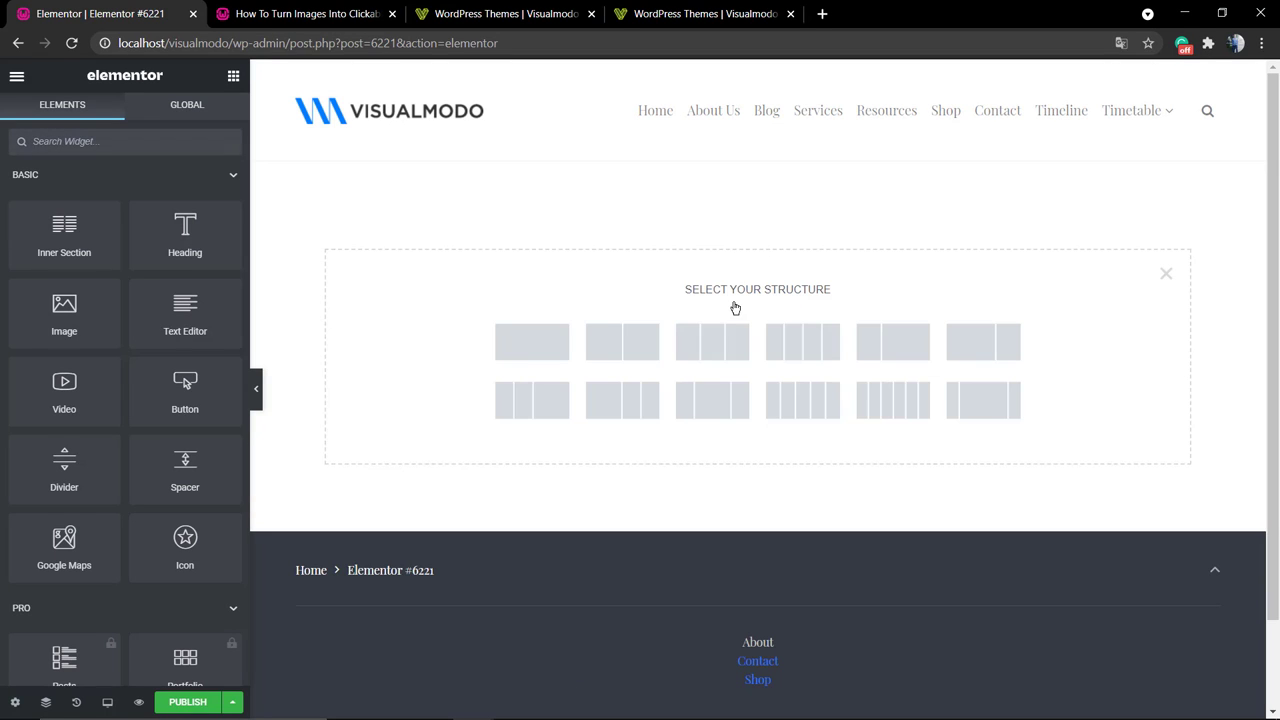
click(545, 342)
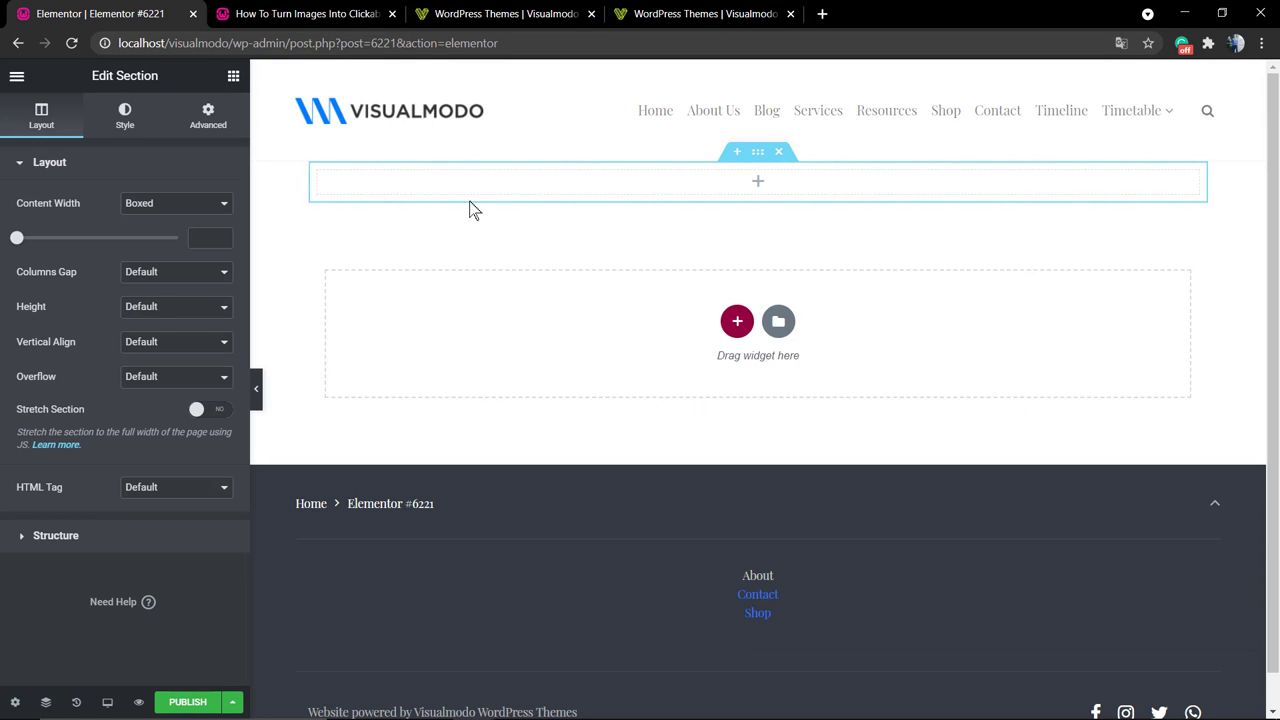
click(16, 76)
click(16, 76)
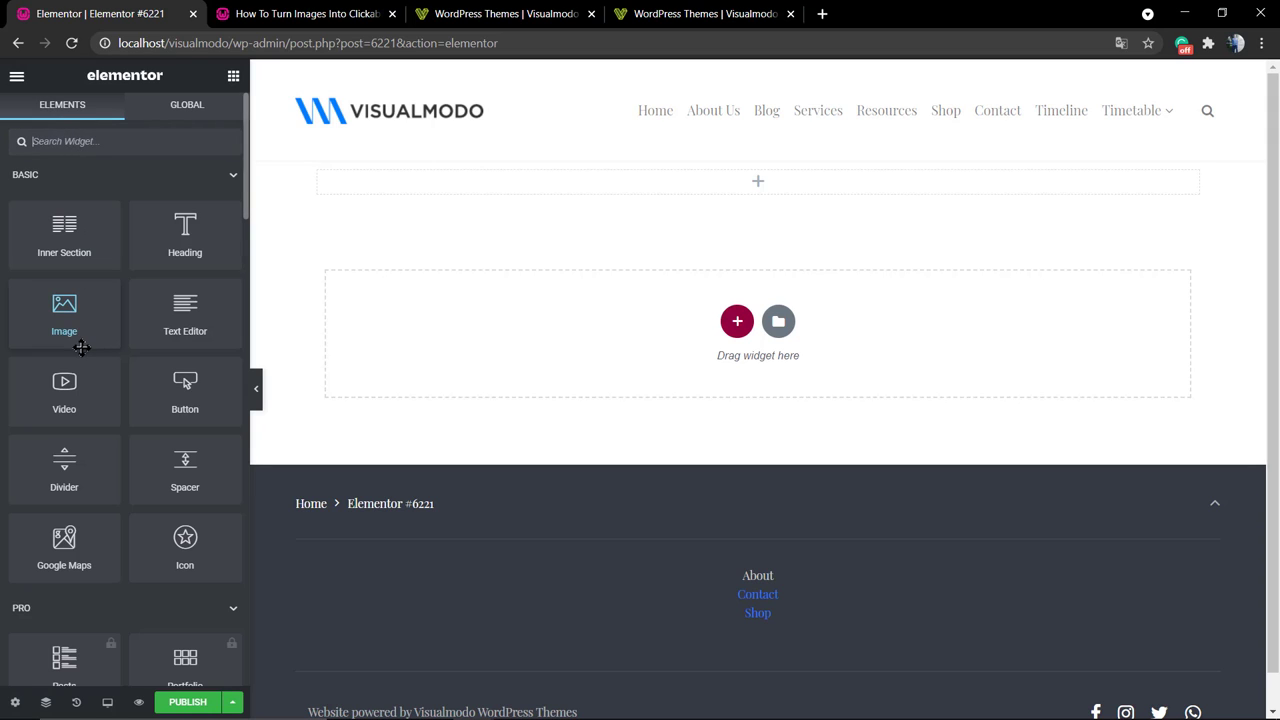
drag(64, 315, 630, 185)
- Choose the city photo from the media library for the Image widget
click(113, 279)
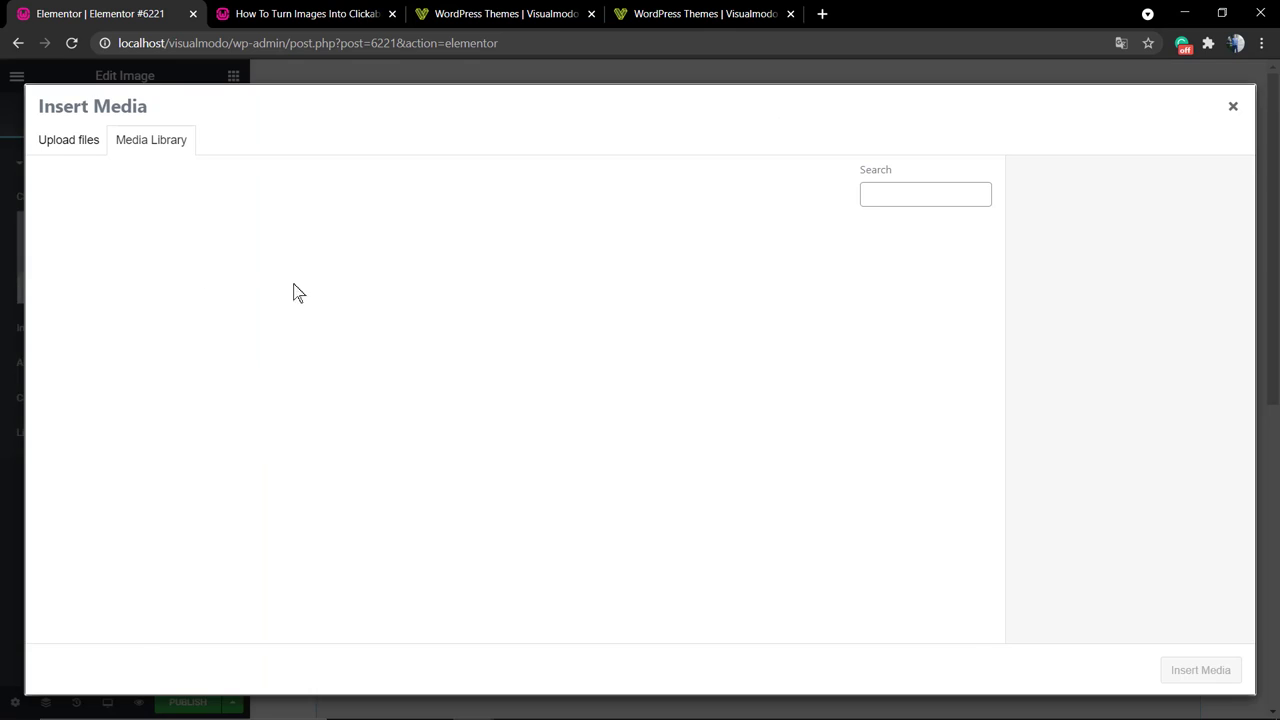
scroll(276, 472, down, 5)
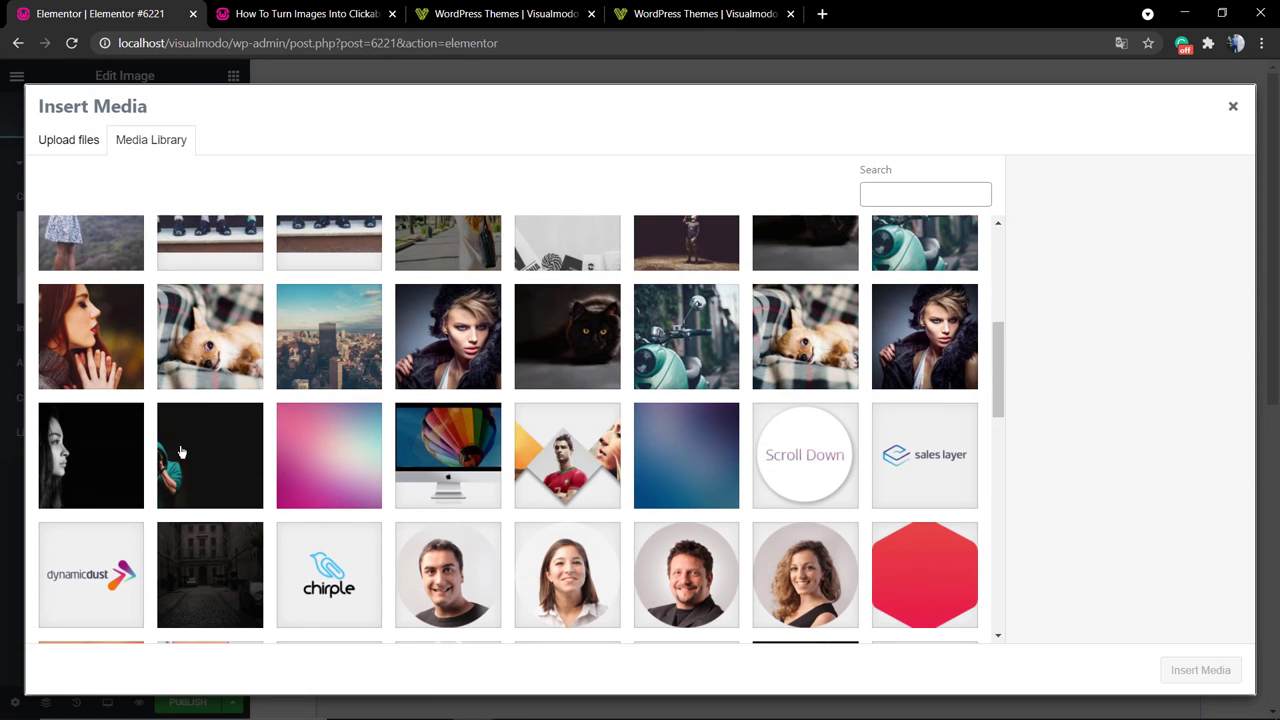
click(320, 363)
click(1200, 670)
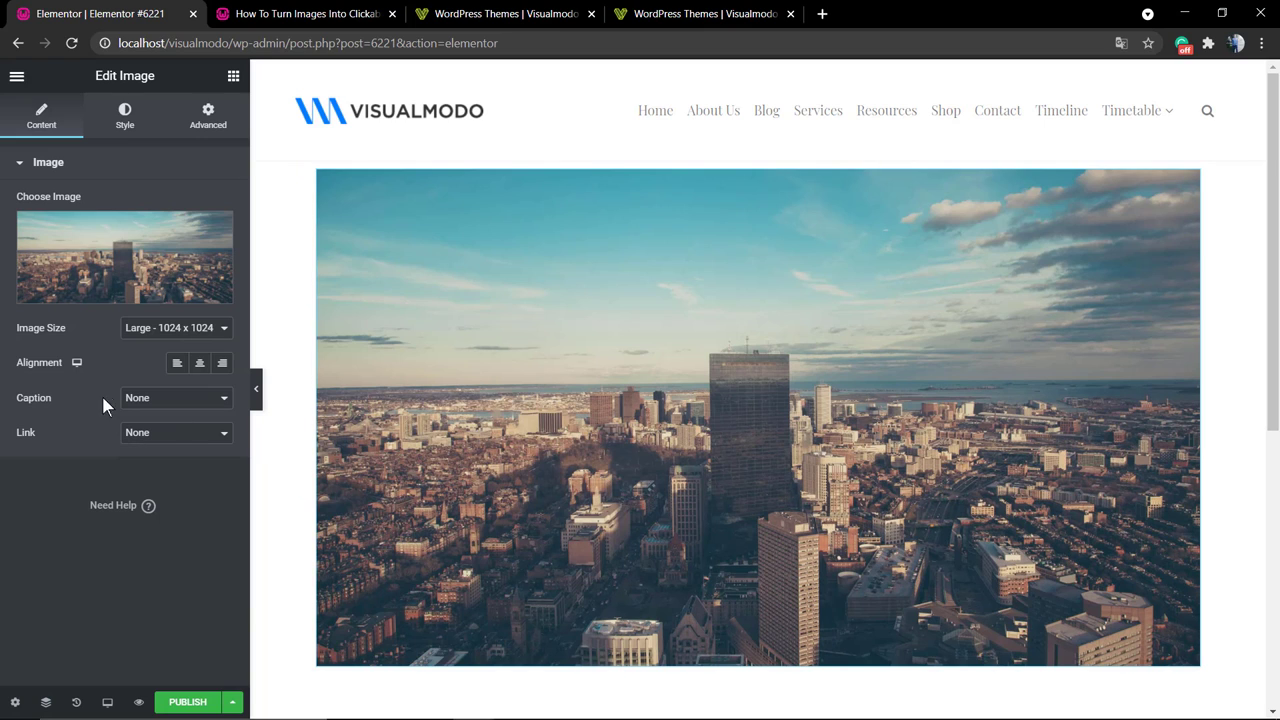
click(177, 404)
click(177, 405)
click(168, 438)
click(203, 474)
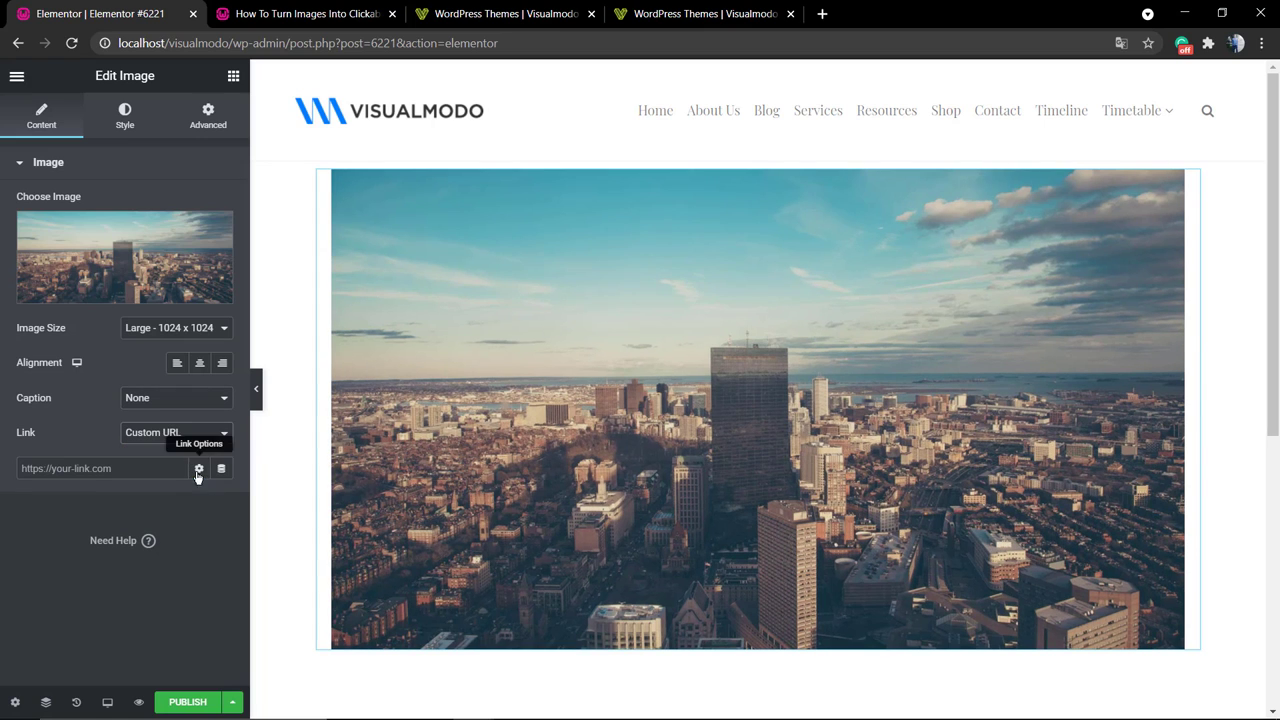
click(133, 462)
text(https://visualmodo.com/)
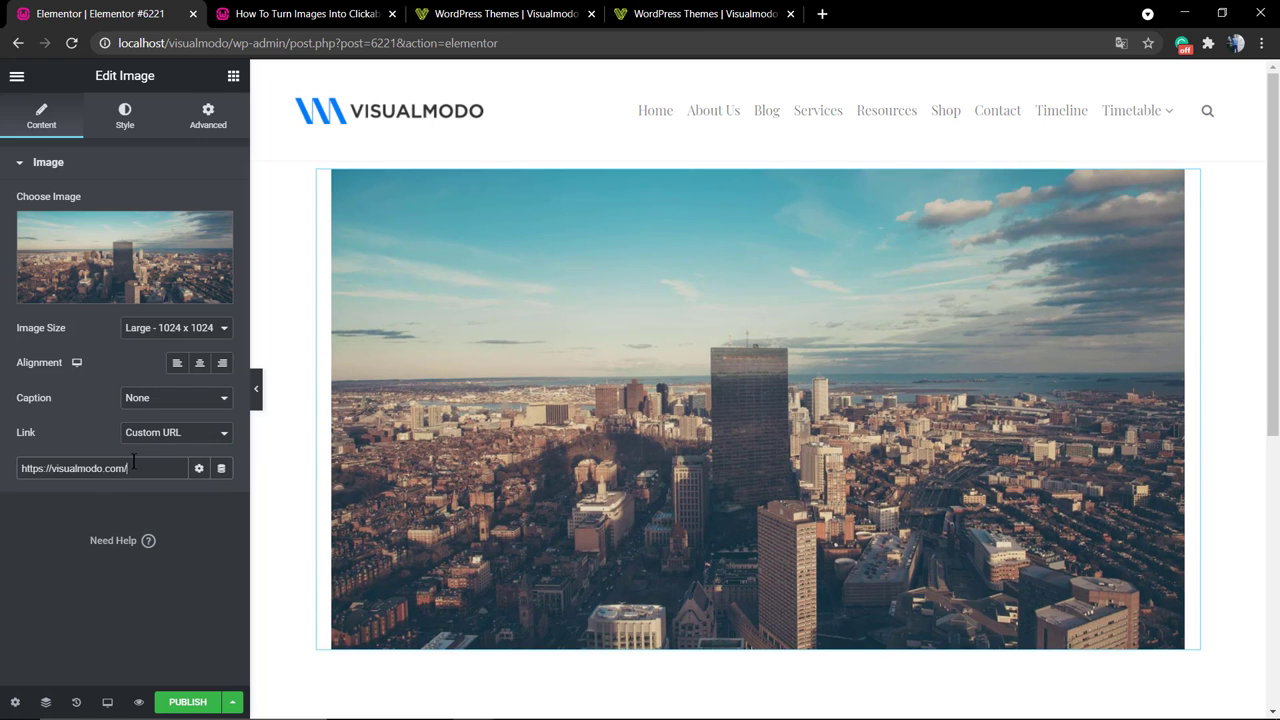
click(201, 470)
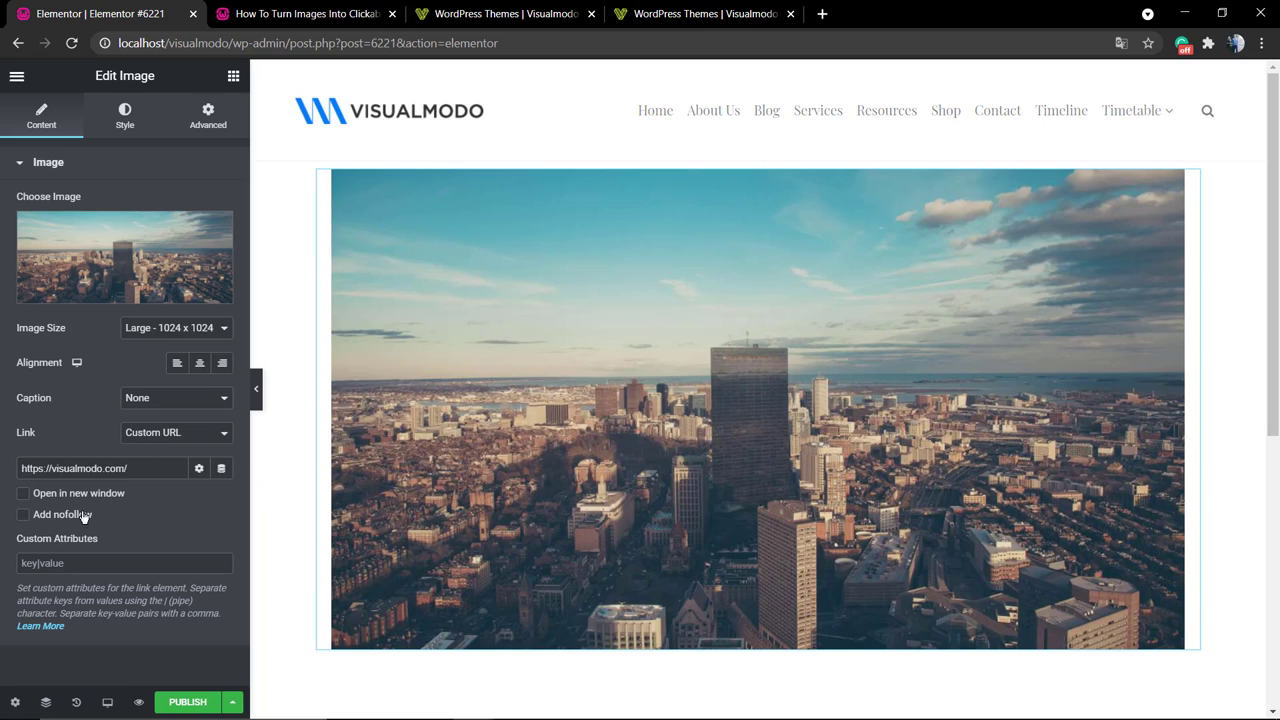
click(71, 518)
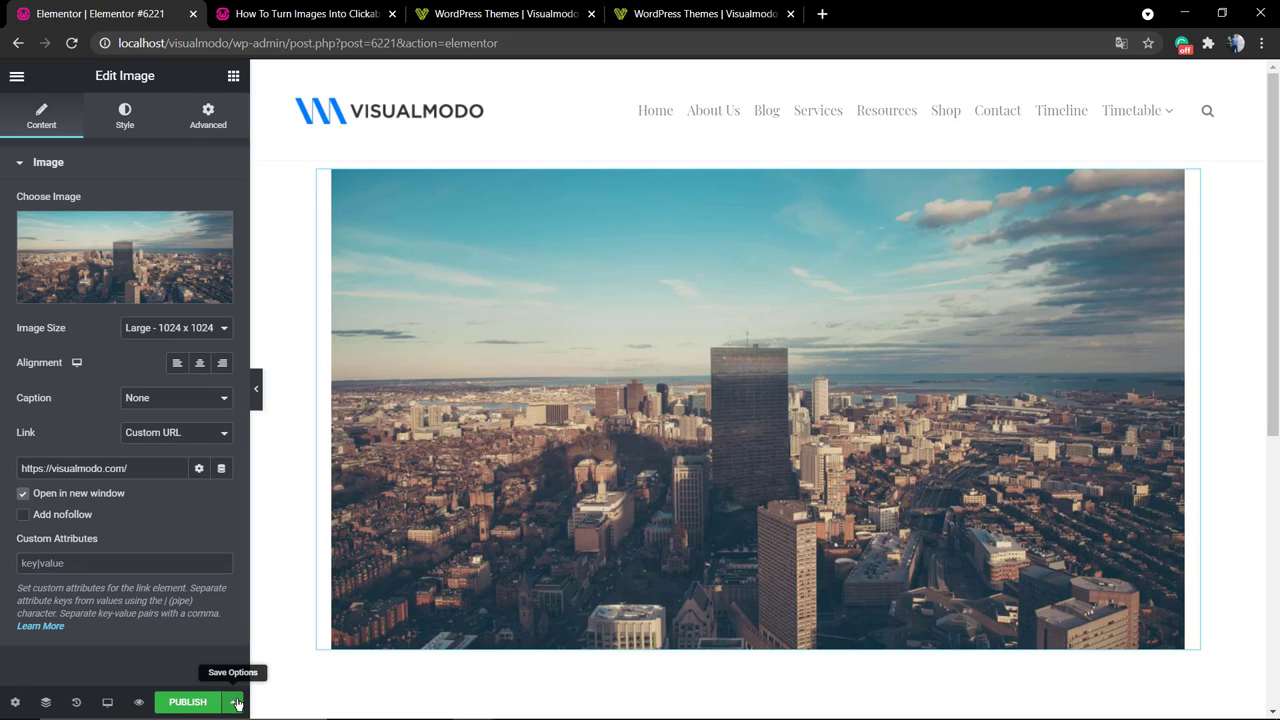
- Preview the page, test the linked city photo and return to the Elementor editor
click(136, 704)
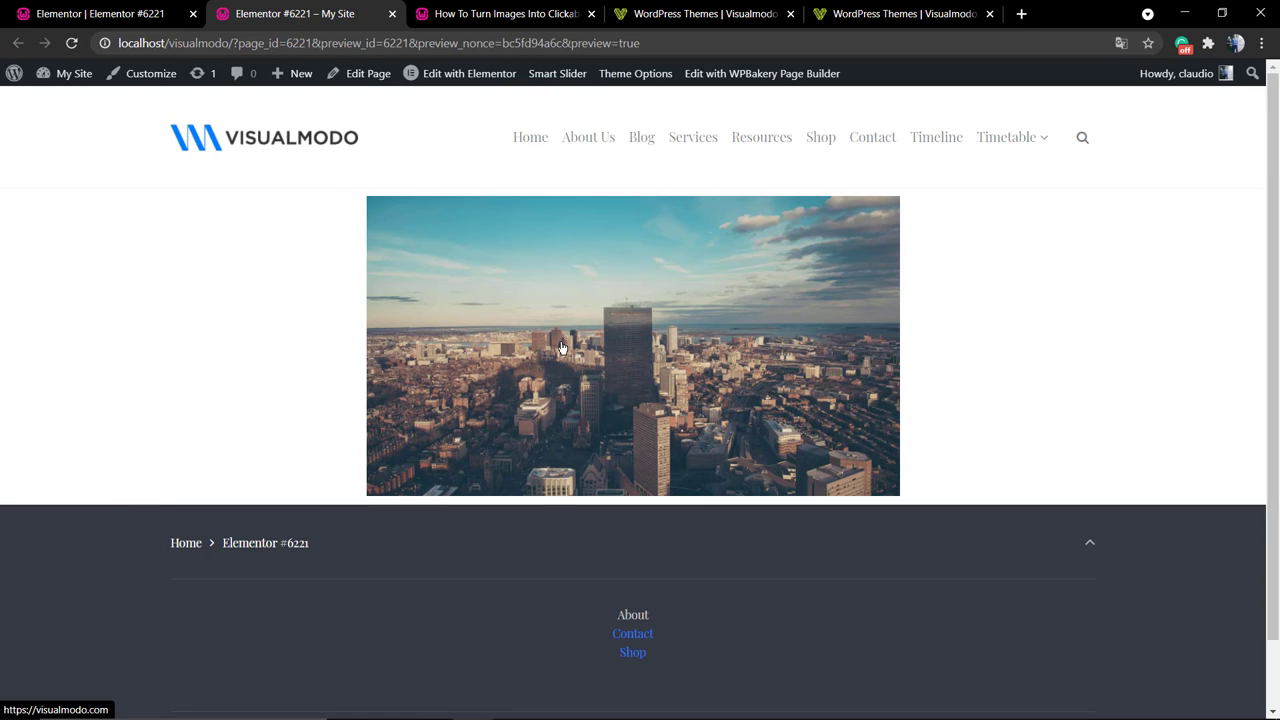
click(562, 347)
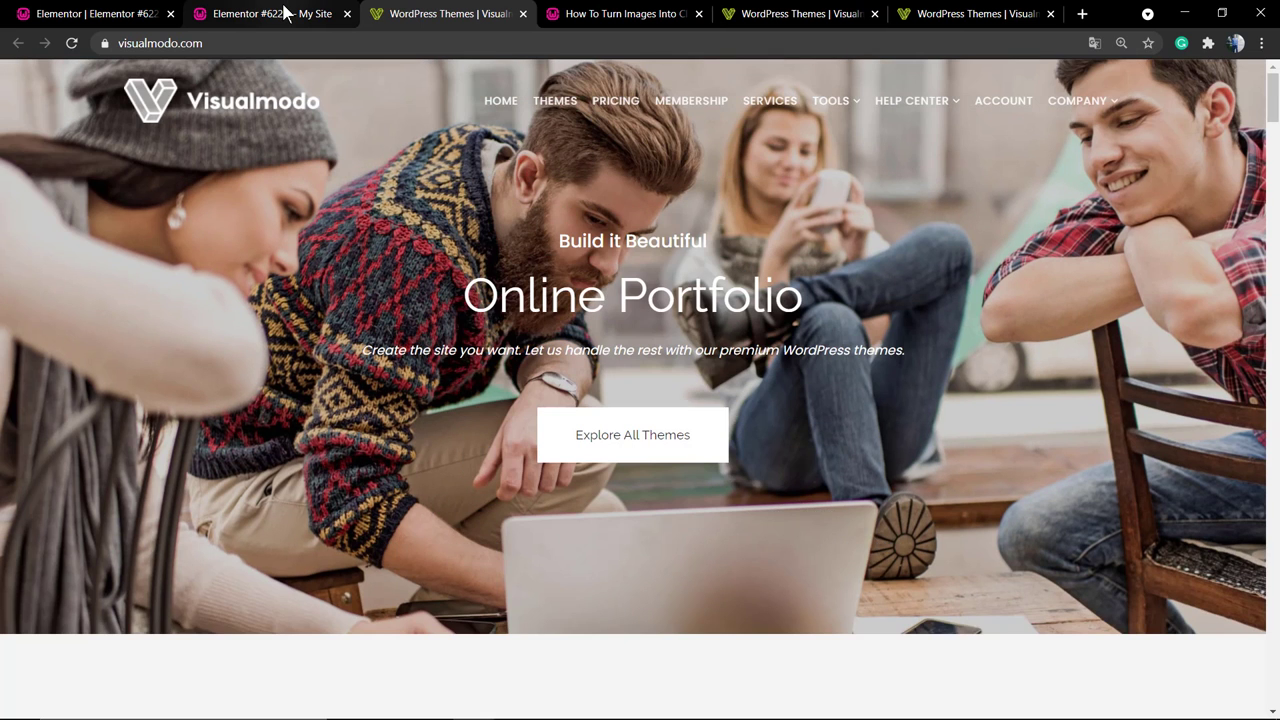
click(285, 12)
click(145, 12)
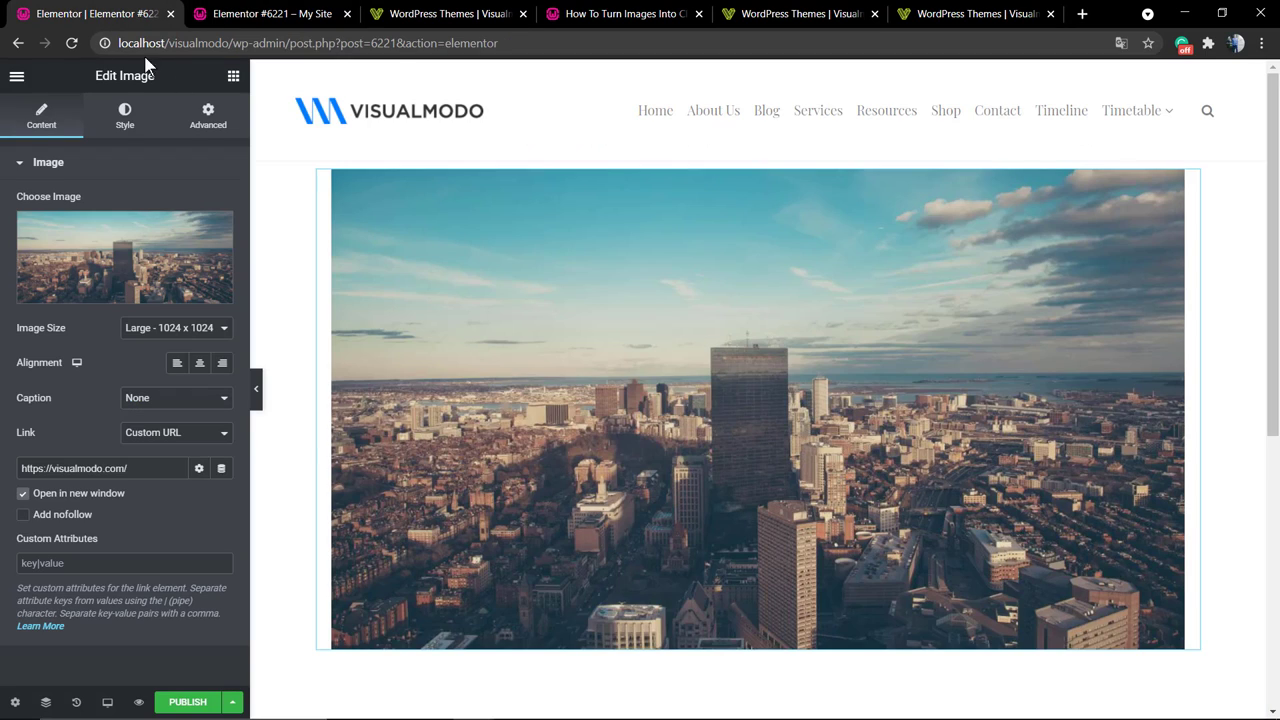
- Exit Elementor to the page's WordPress dashboard editor, confirming that the page may be left
click(18, 77)
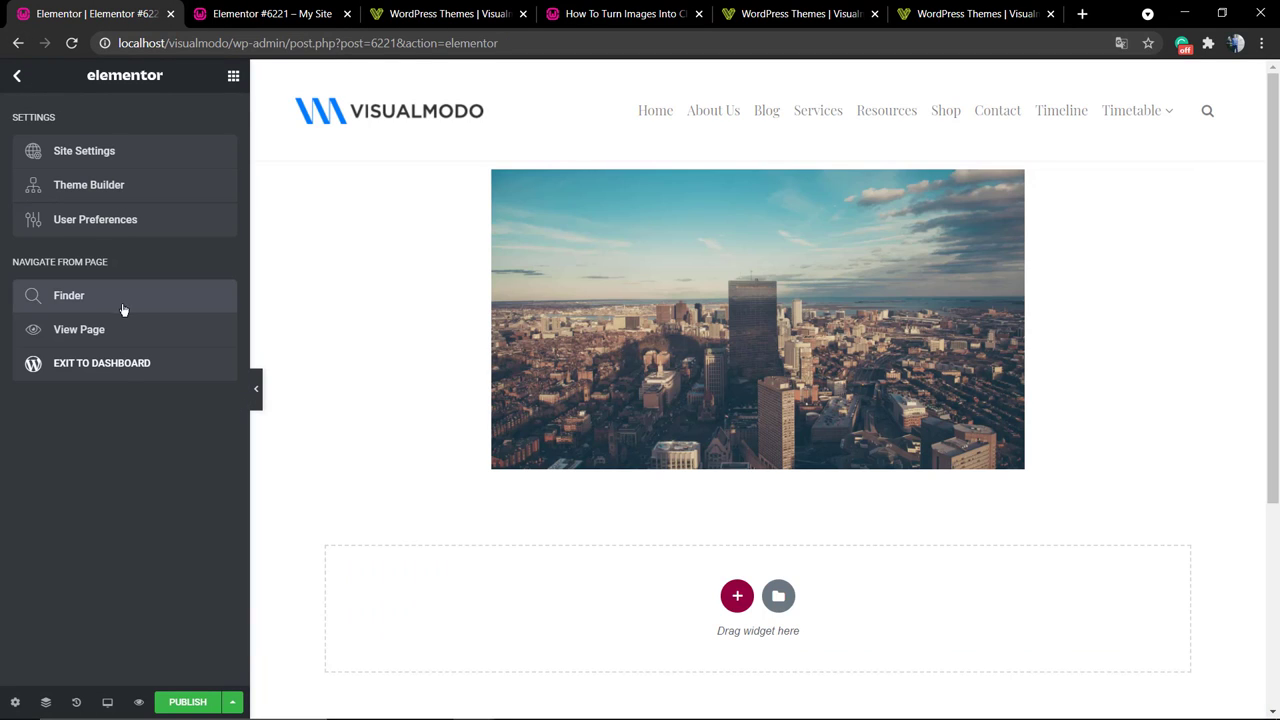
click(124, 362)
click(715, 139)
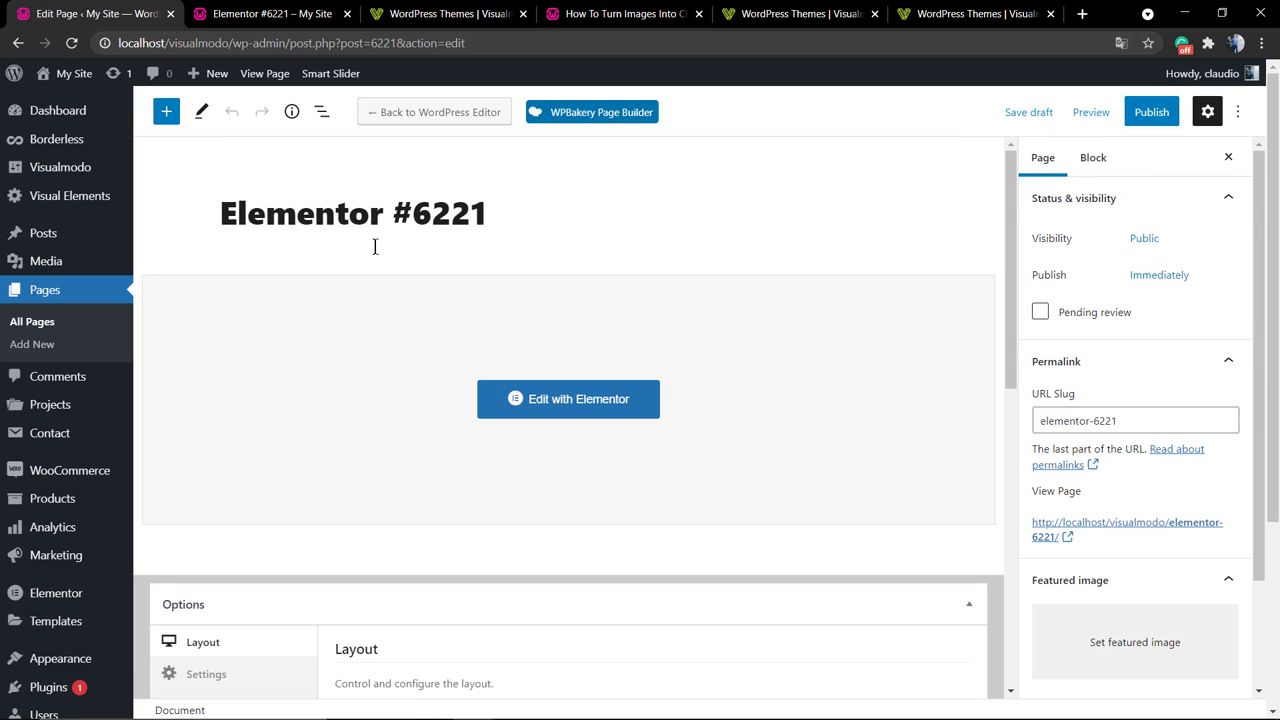
- Switch the page from Elementor back to the WordPress editor and open it in WPBakery Page Builder's backend editor
click(558, 118)
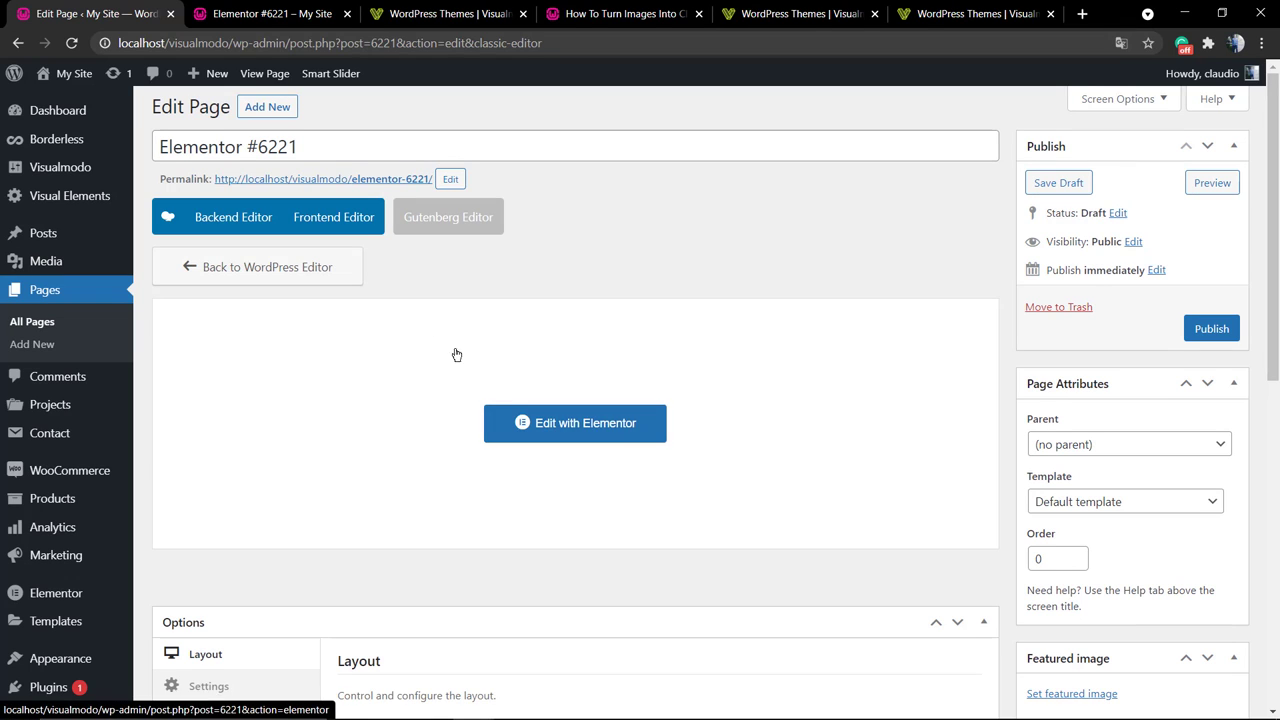
click(230, 217)
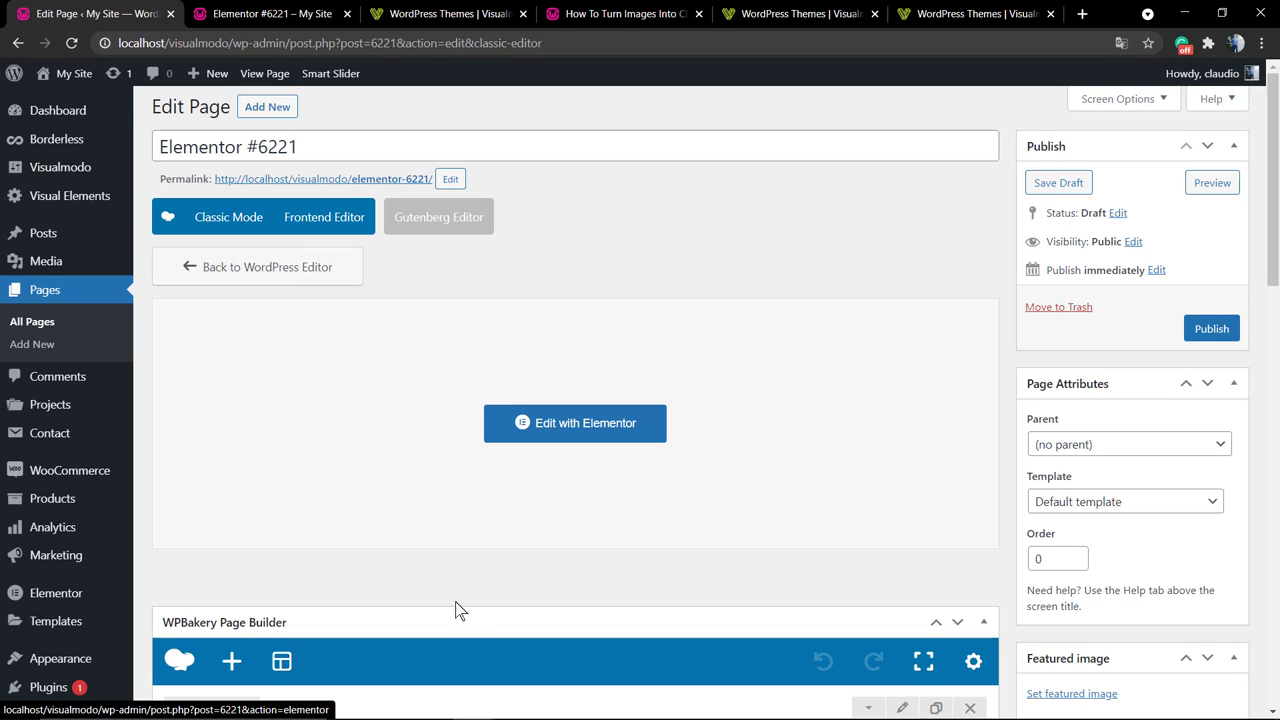
drag(454, 441, 460, 306)
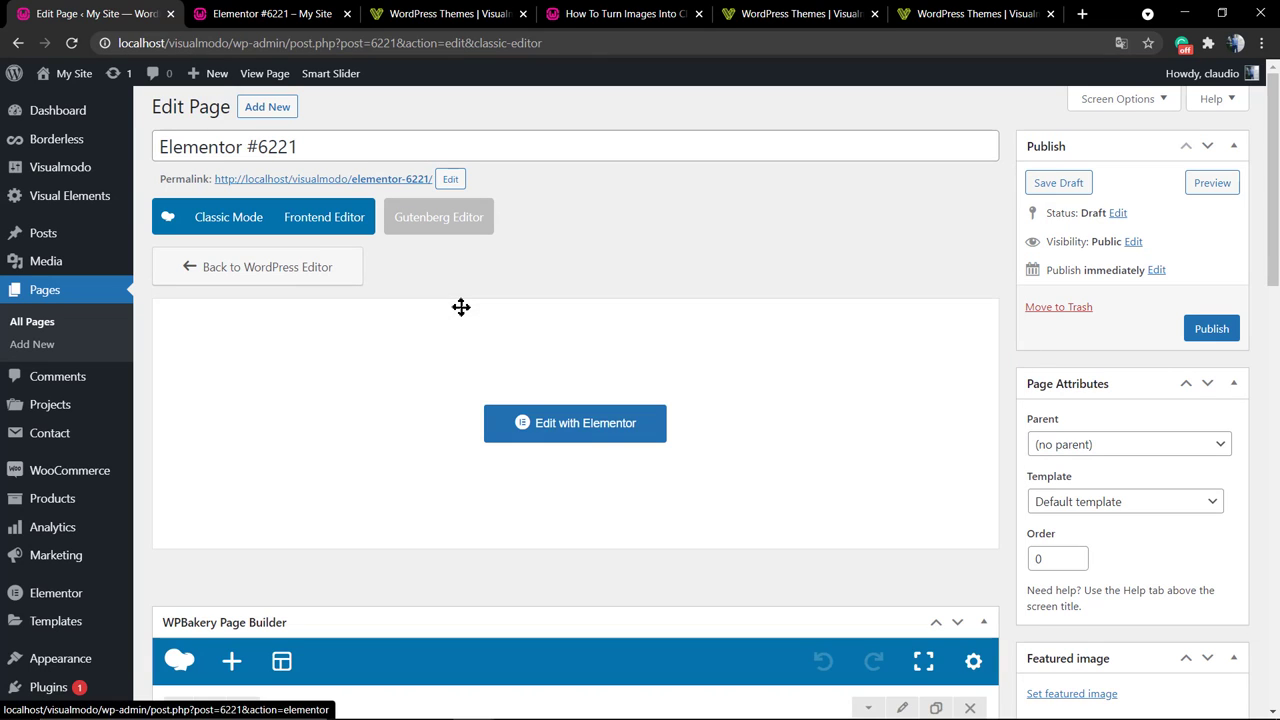
click(271, 270)
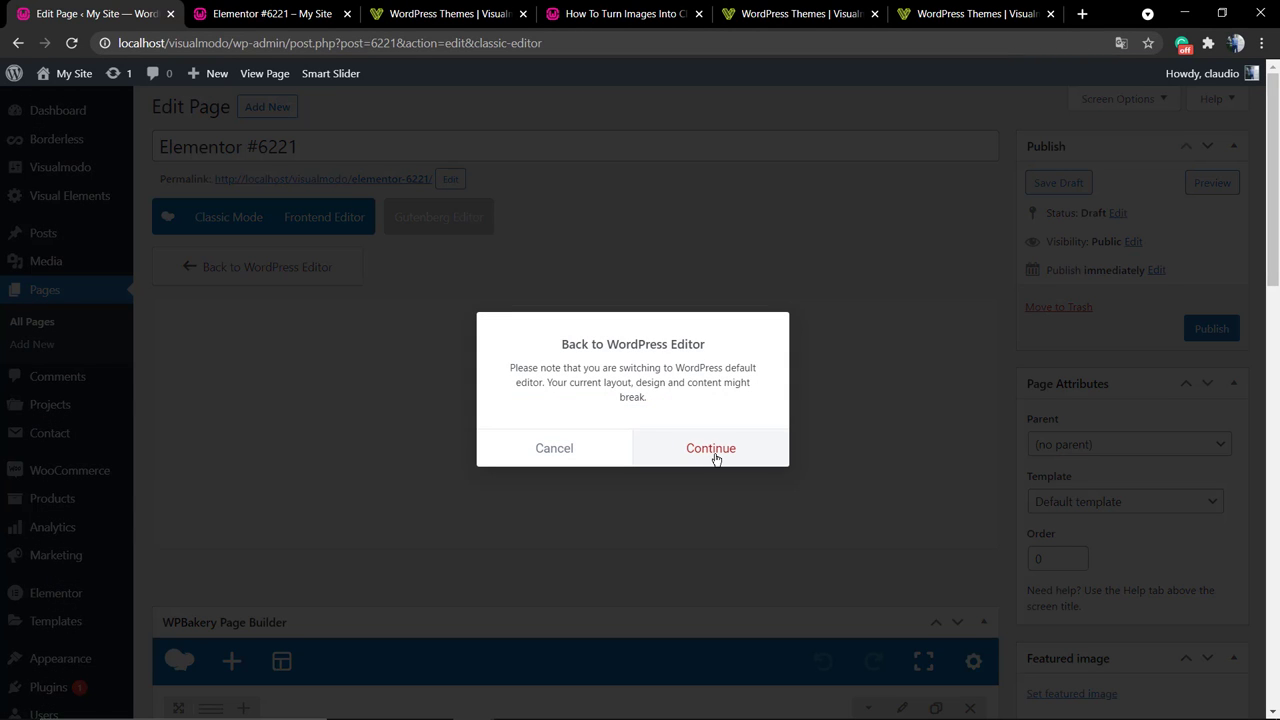
click(711, 450)
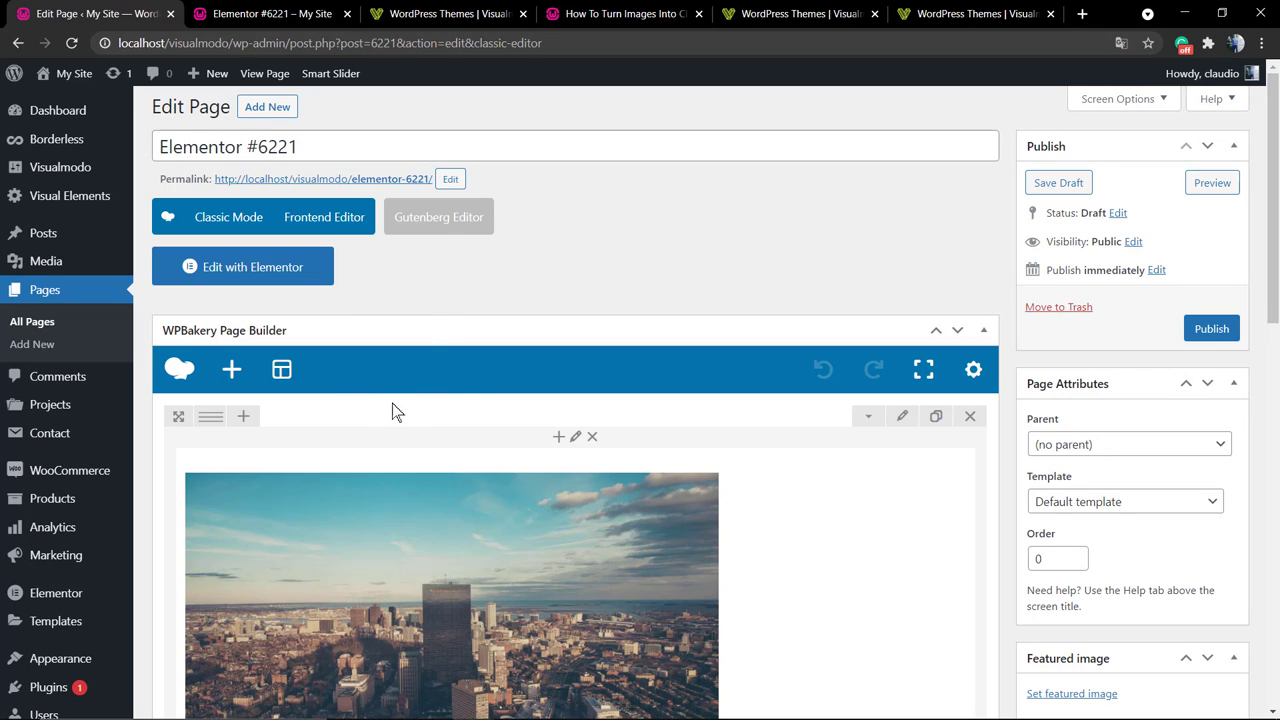
- Delete the existing row with the city photo and add a Single Image element, searching the elements for "image"
click(970, 416)
scroll(571, 443, down, 2)
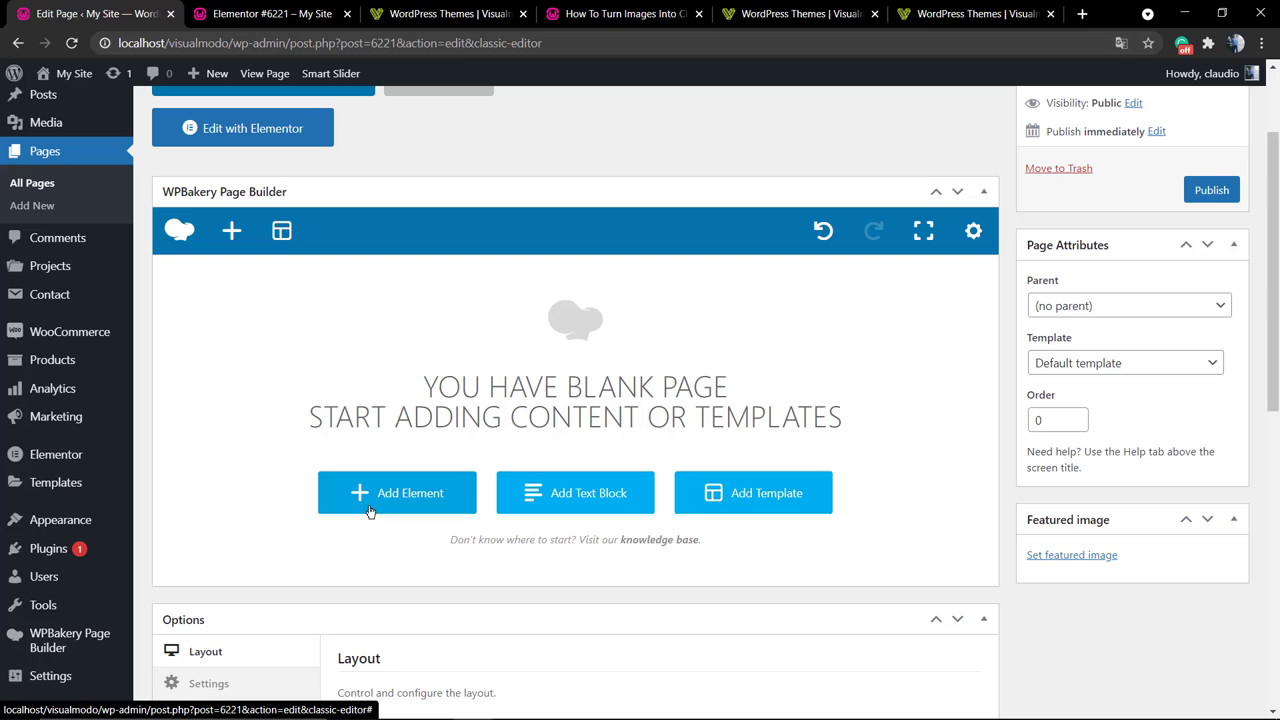
click(375, 507)
scroll(375, 480, up, 2)
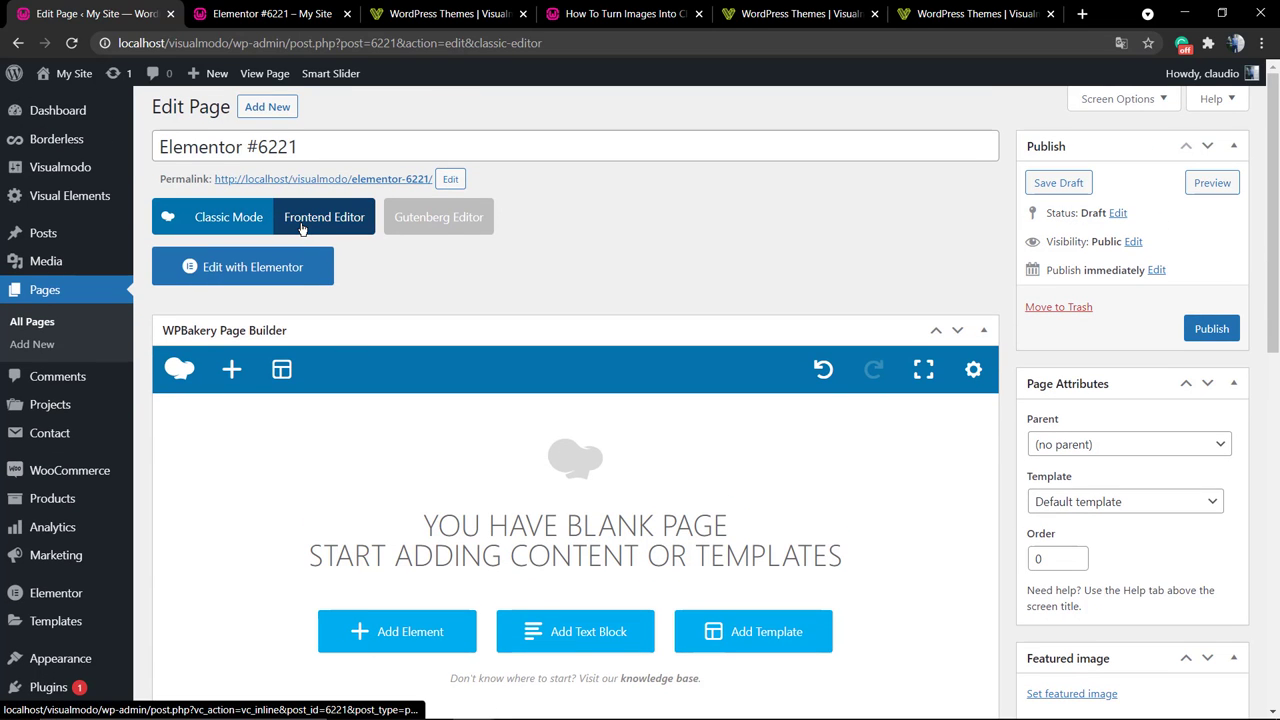
click(430, 625)
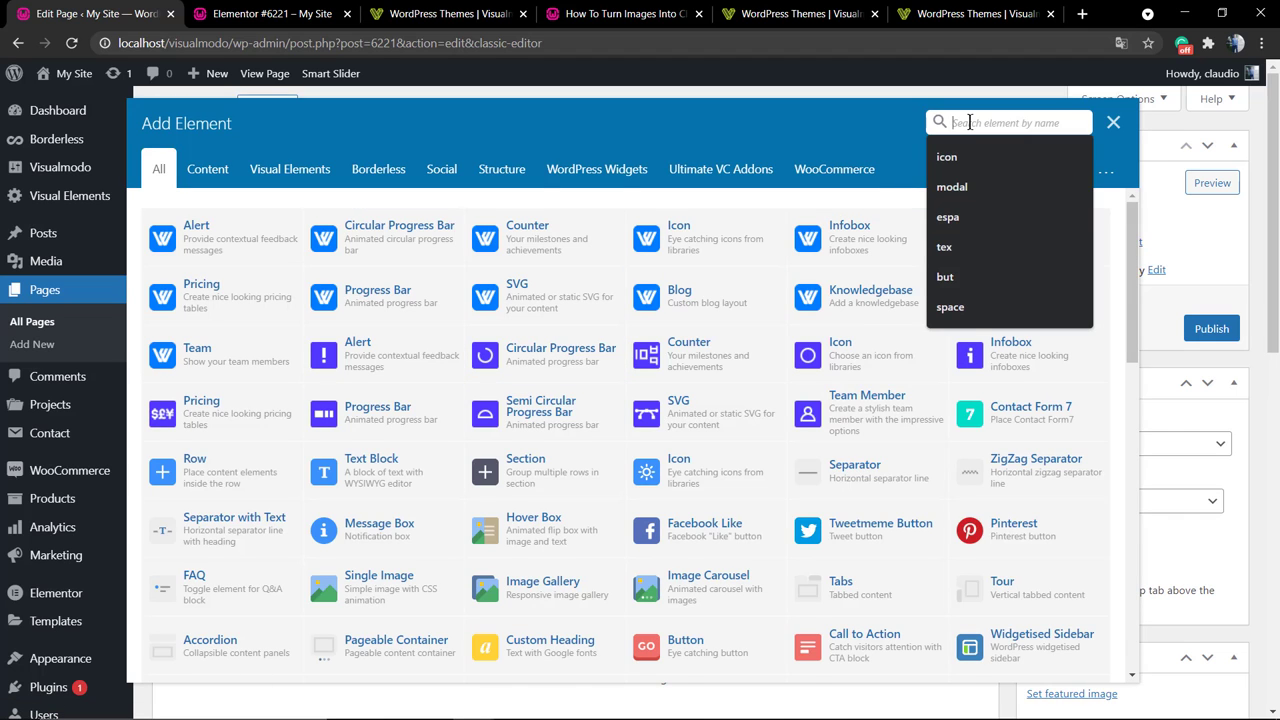
text(image)
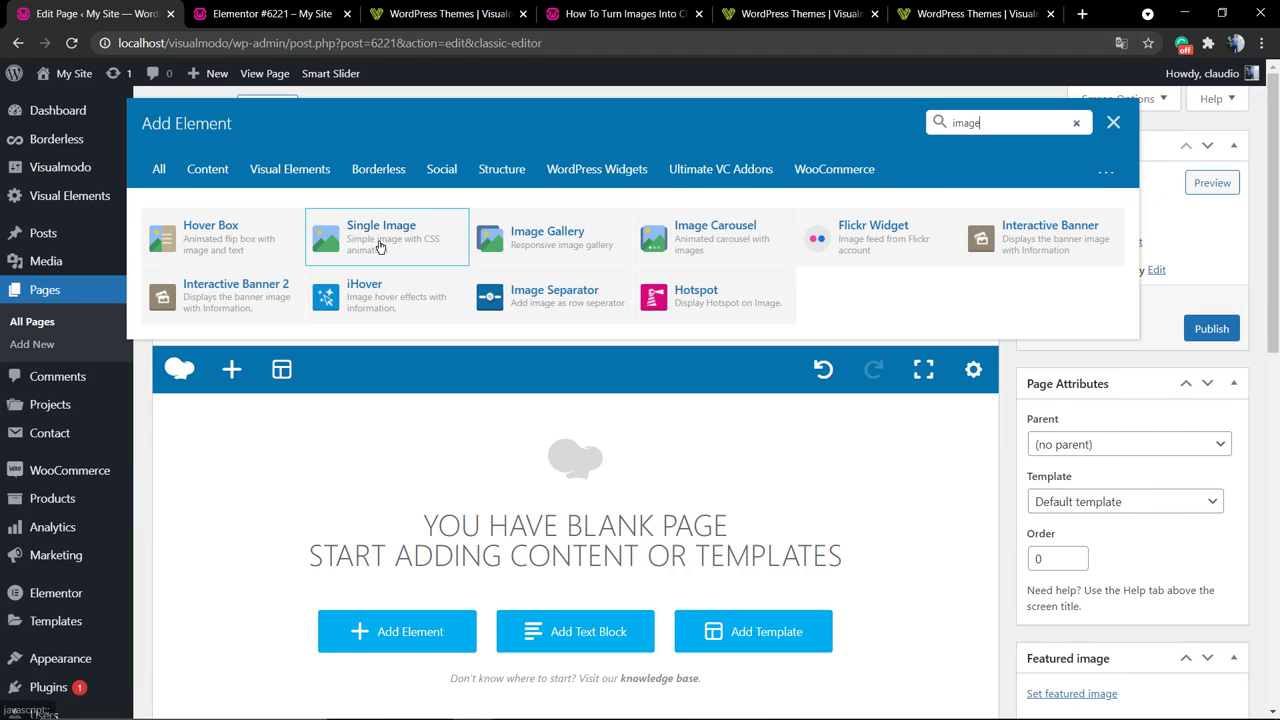
click(330, 228)
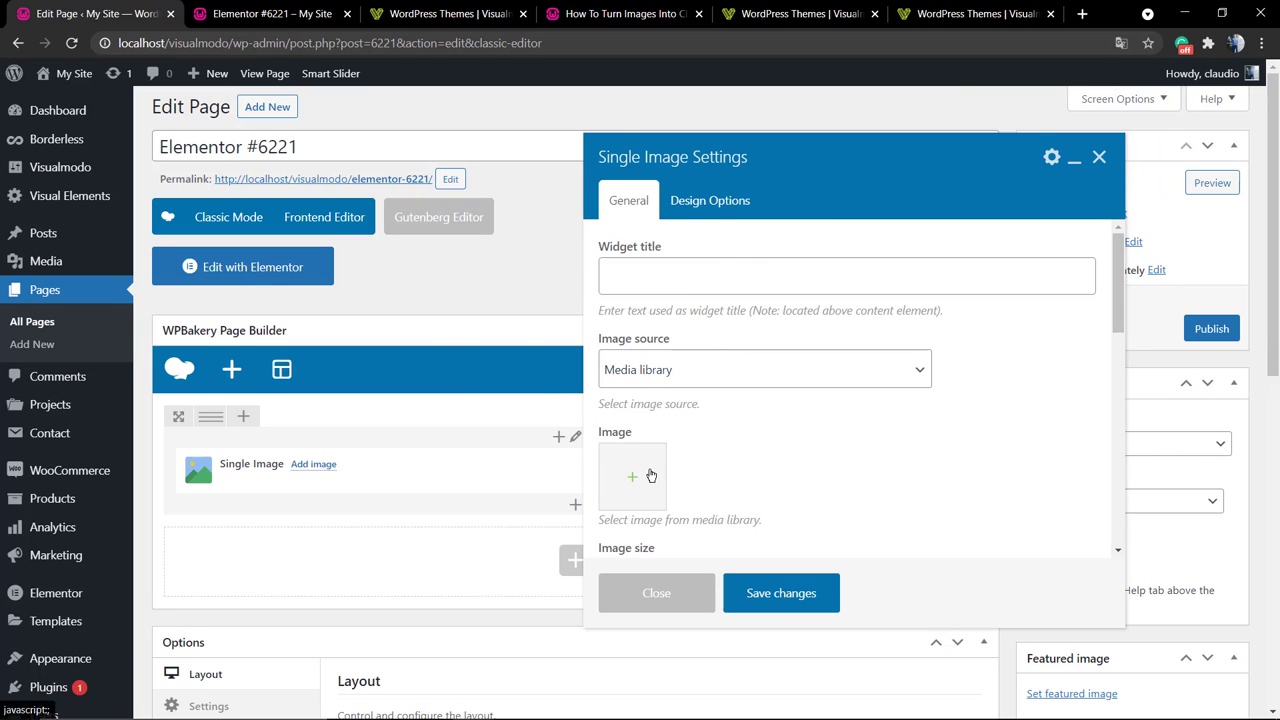
- Set the city photo photography4-3.jpg from the media library as the Single Image element's picture
click(648, 476)
scroll(329, 497, down, 4)
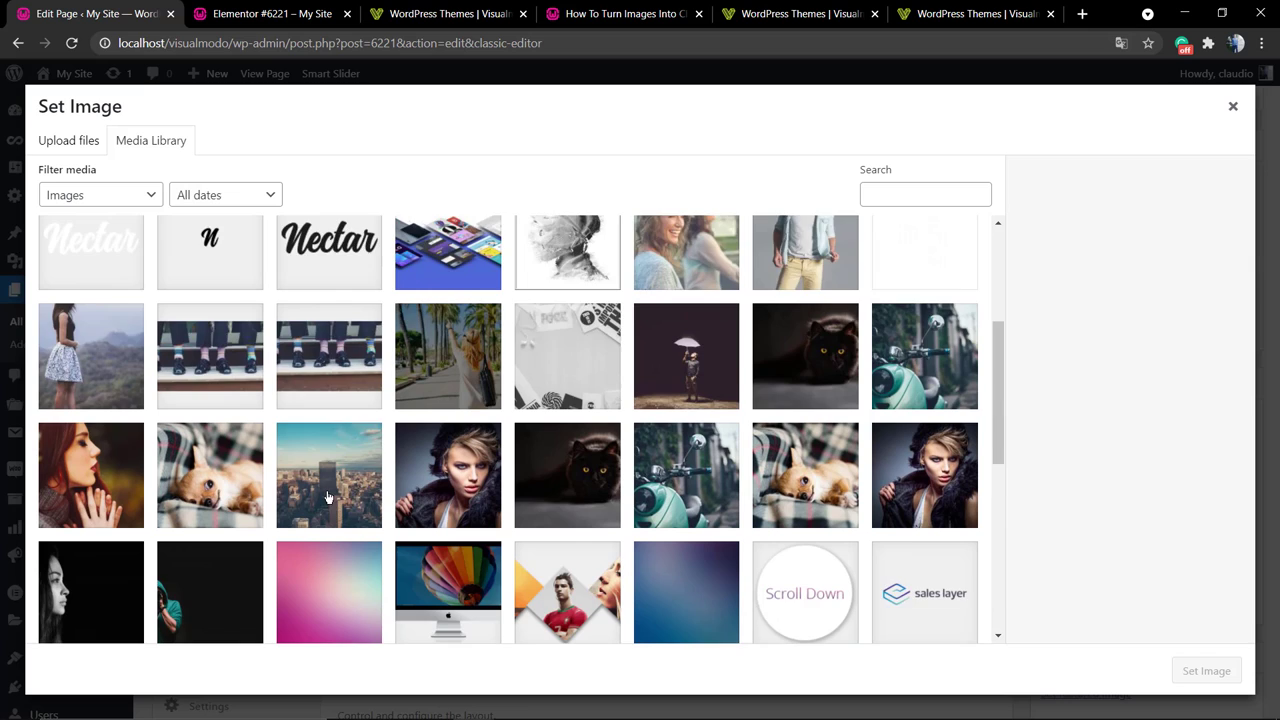
click(329, 336)
click(1190, 668)
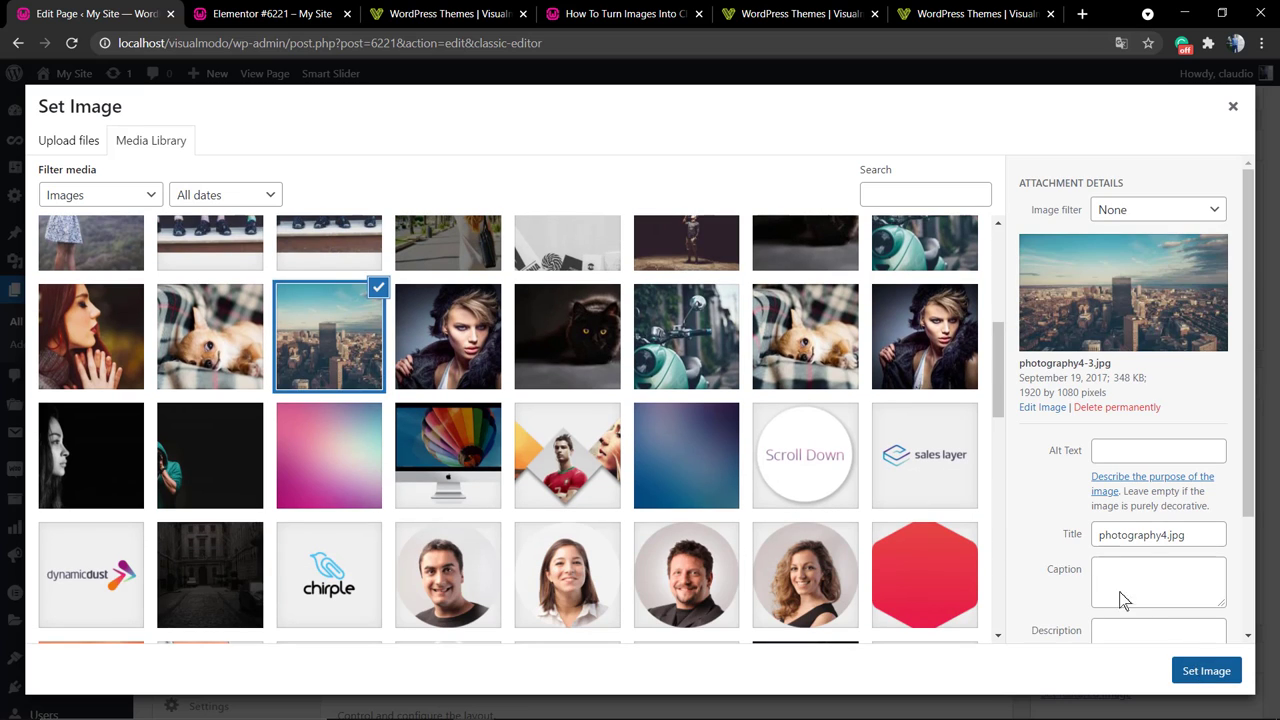
- Set the Single Image element's size to full and its alignment to Center
scroll(763, 371, down, 1)
scroll(749, 384, down, 1)
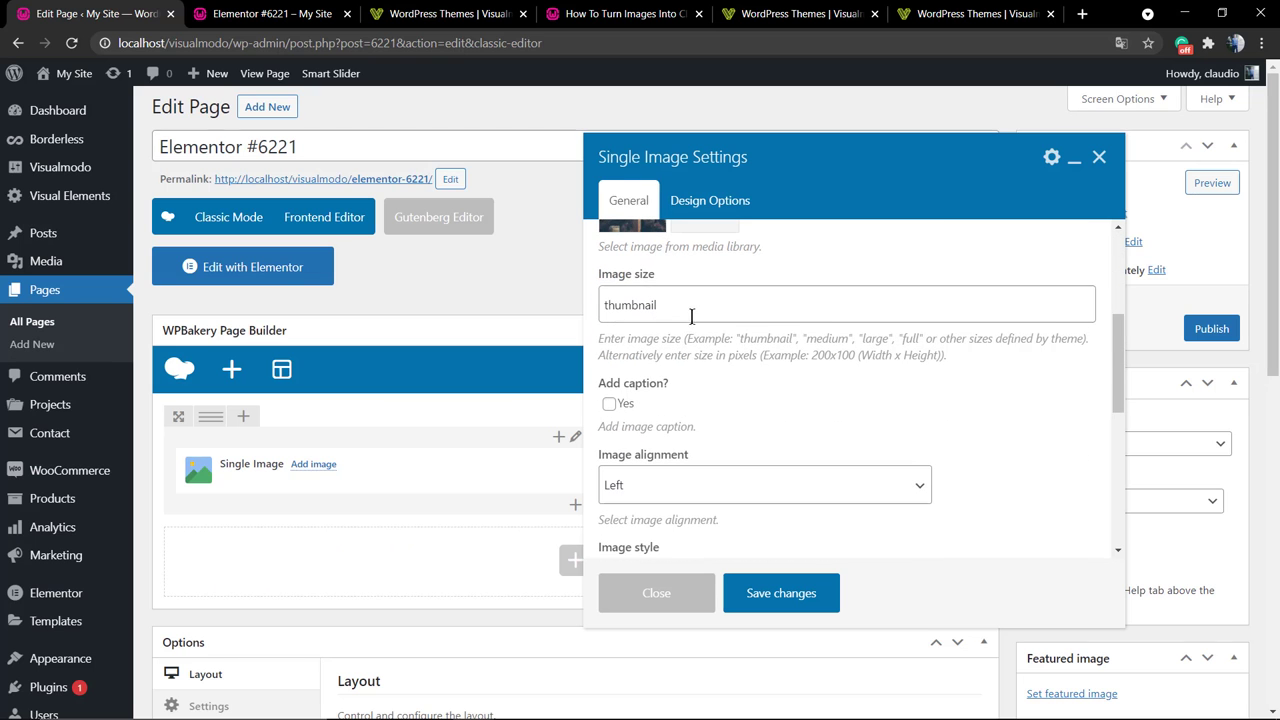
click(691, 307)
double_click(691, 307)
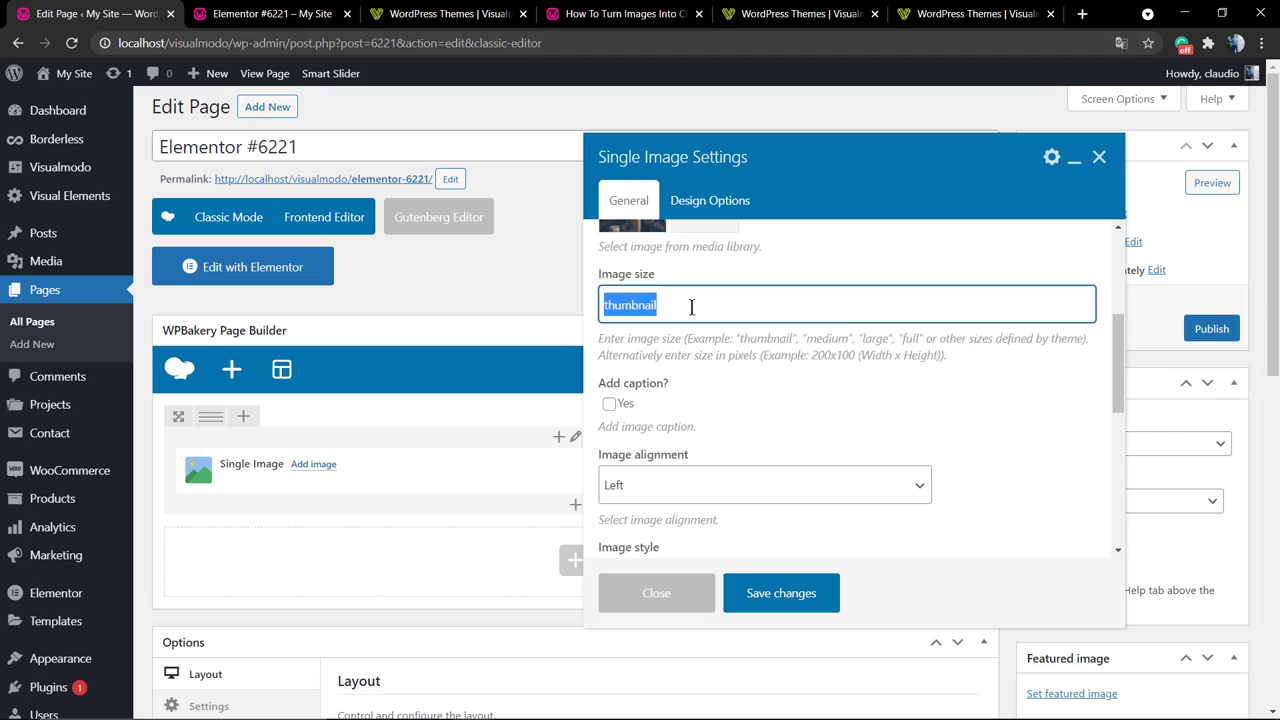
text(full)
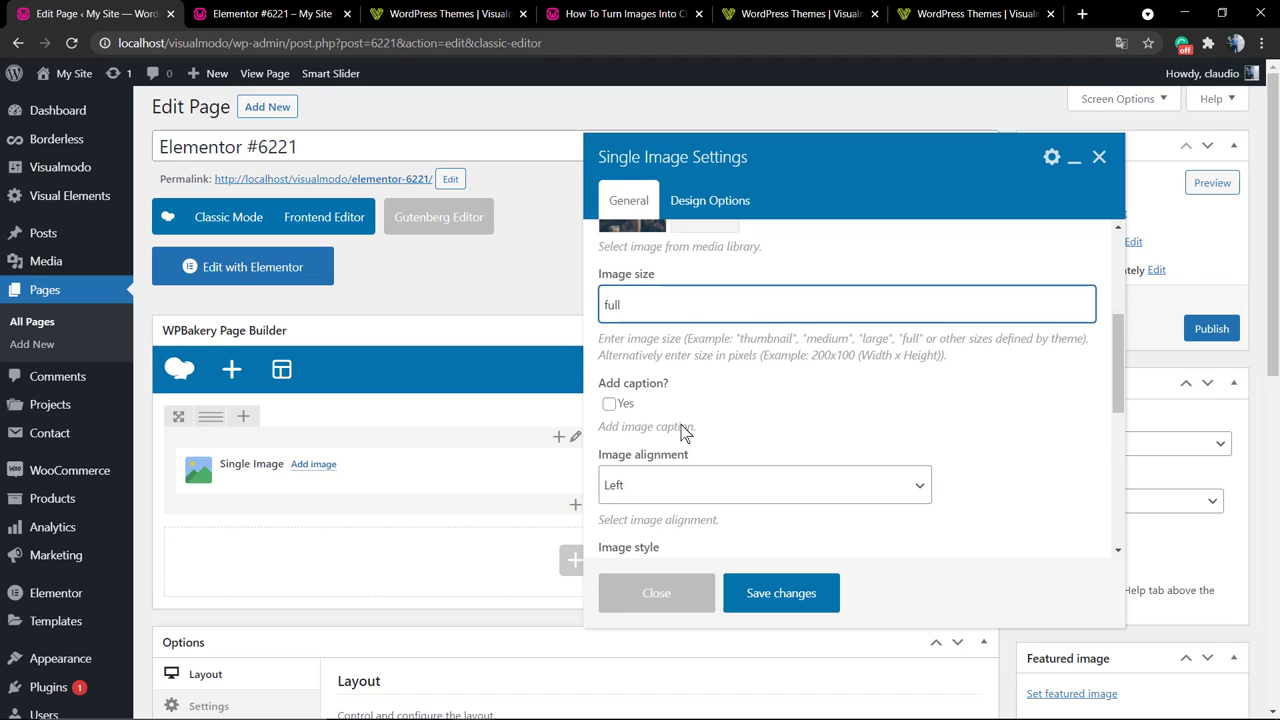
scroll(683, 430, down, 1)
click(707, 352)
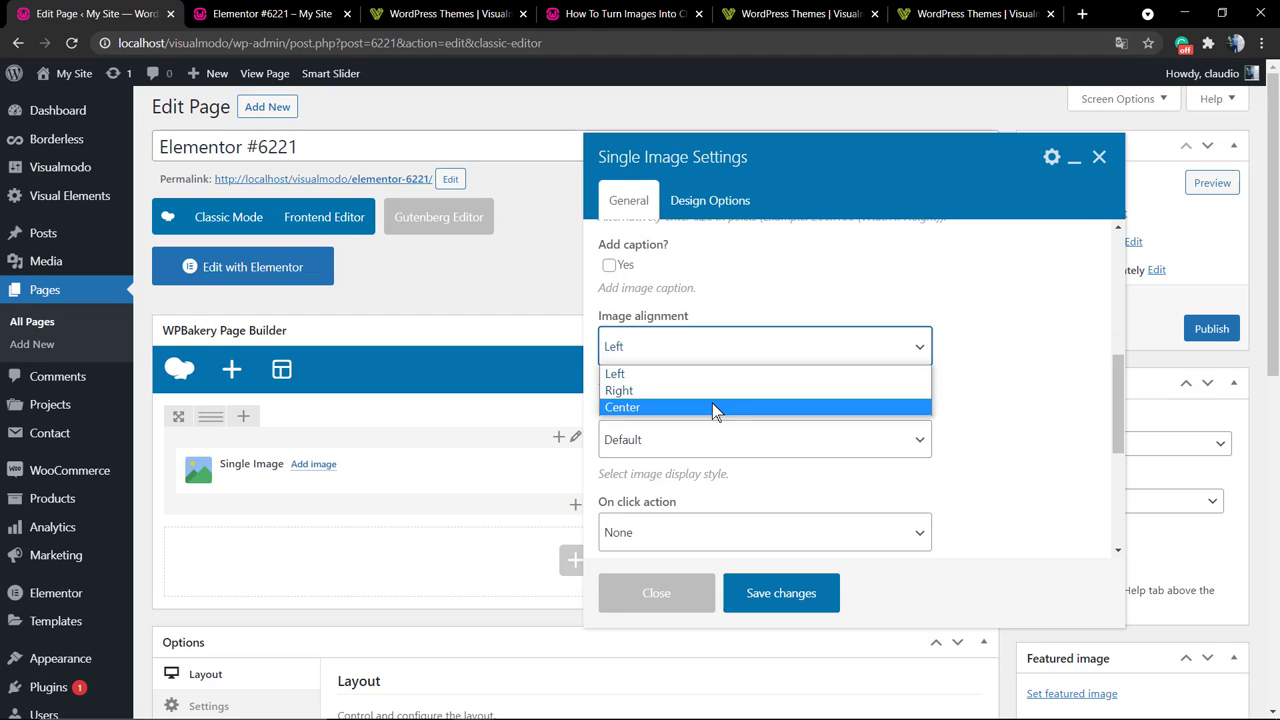
click(716, 408)
- Set the Single Image element's on click action to Open custom link
scroll(690, 332, down, 1)
click(695, 388)
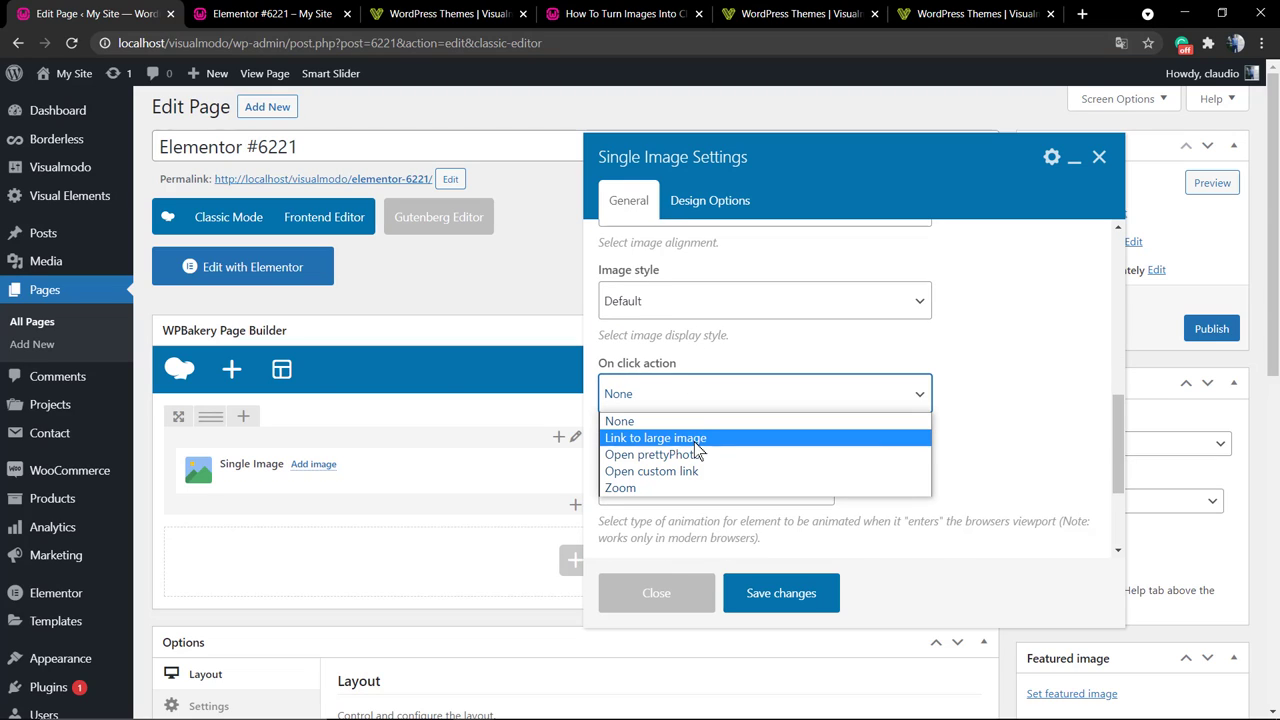
click(705, 471)
scroll(695, 408, down, 2)
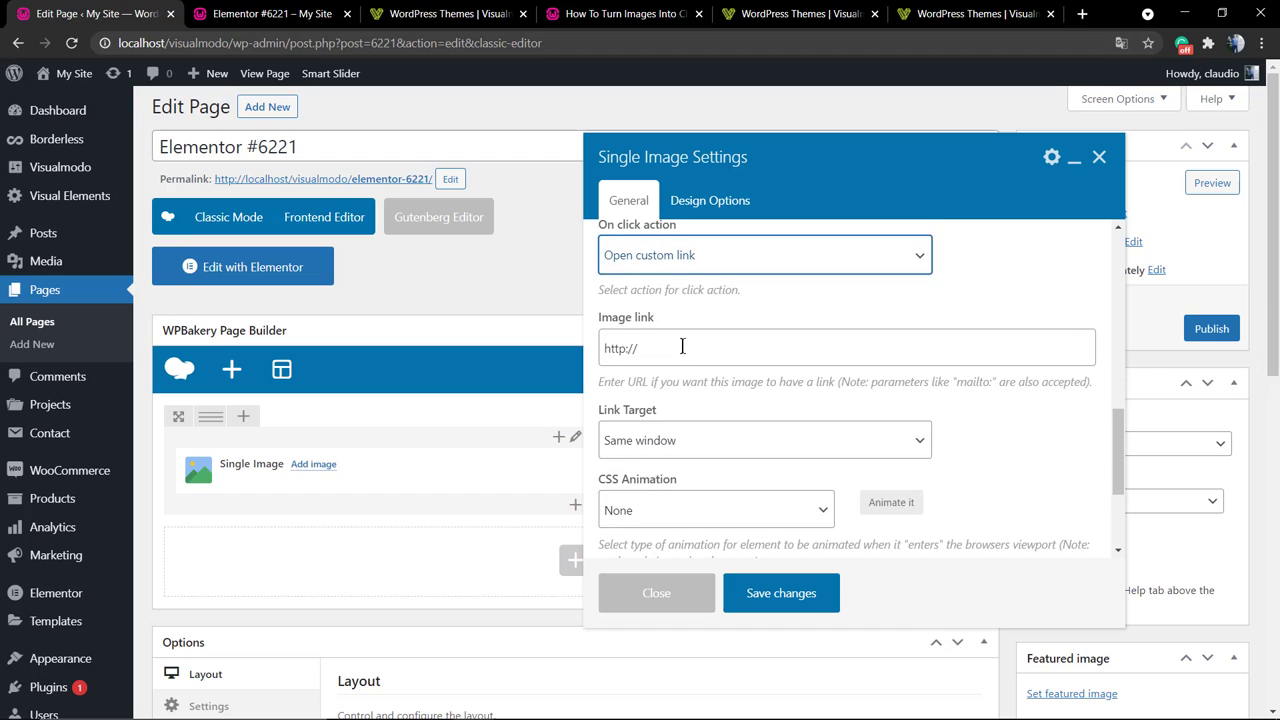
triple_click(682, 348)
text(https://visualmodo.com/)
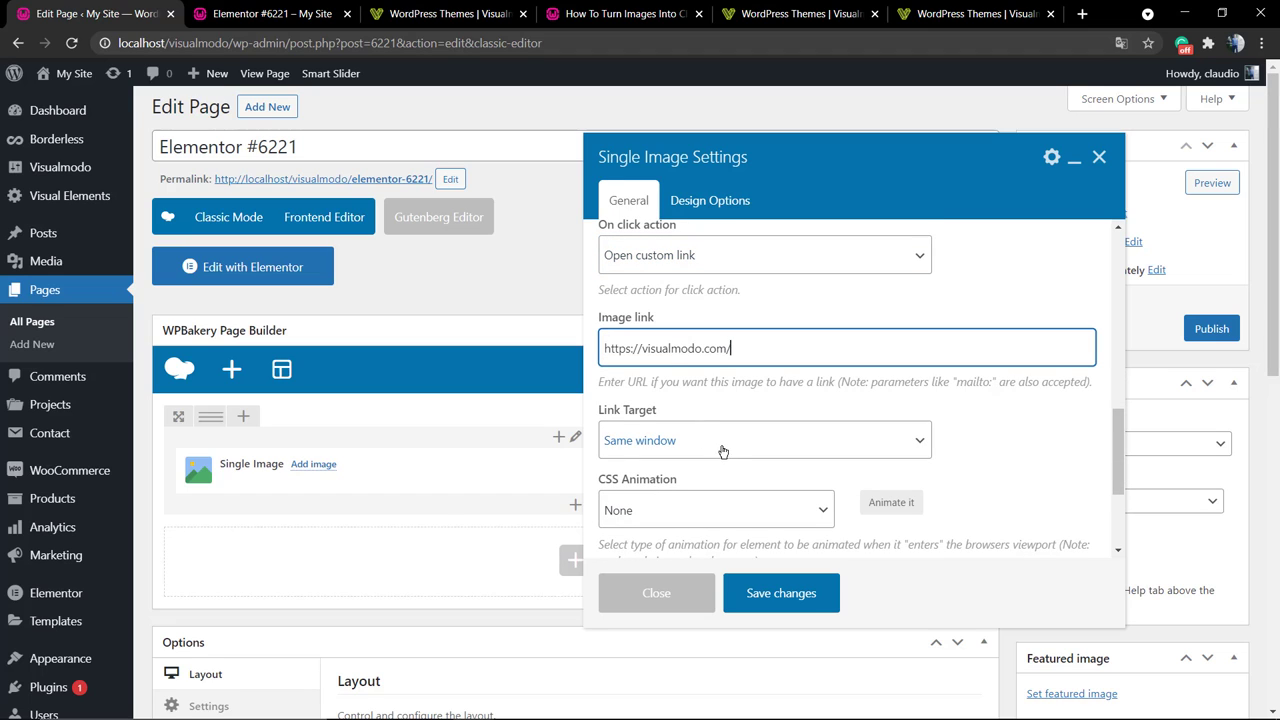
click(723, 451)
click(711, 486)
scroll(755, 557, down, 2)
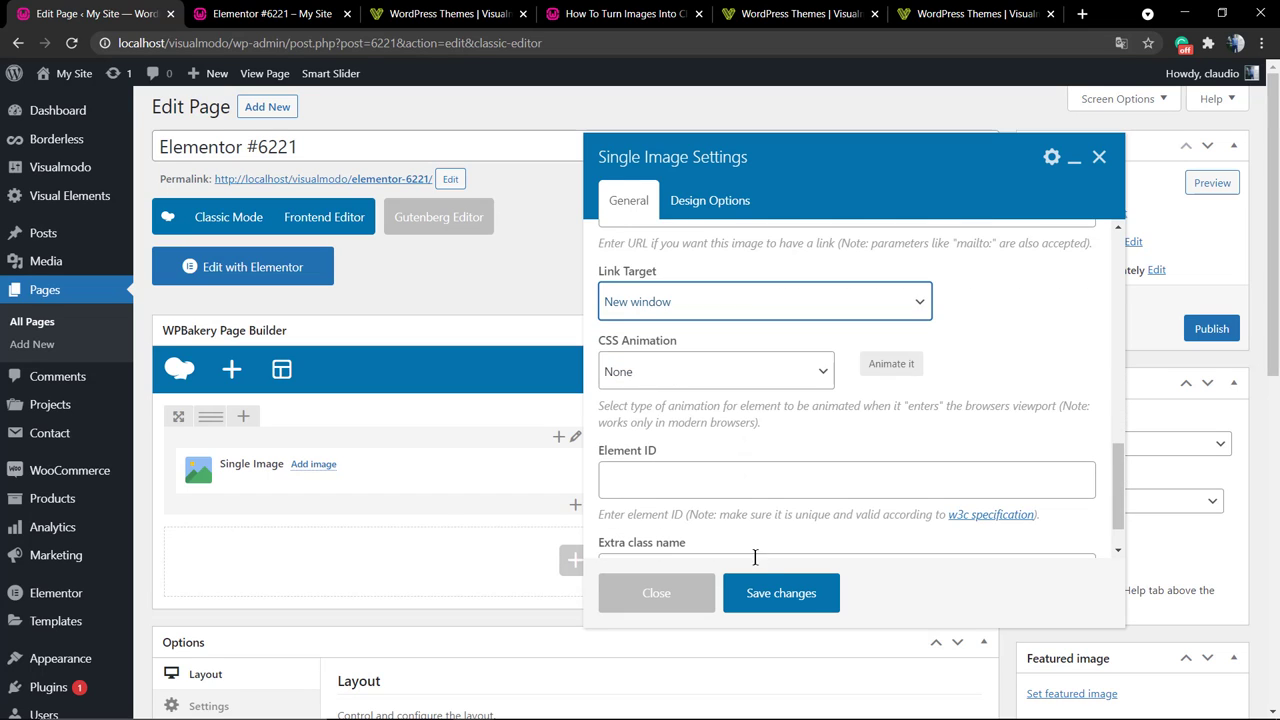
click(766, 590)
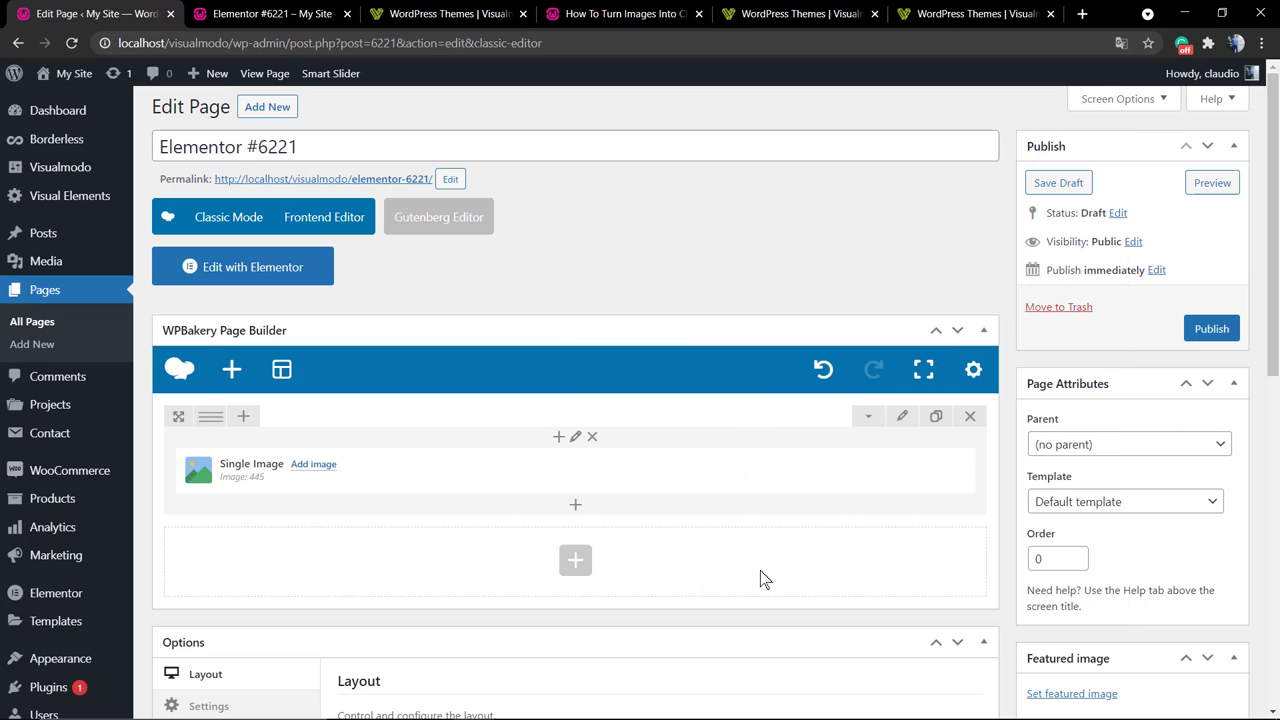
- Preview the page, test the city photo's link and return to the preview
click(1211, 184)
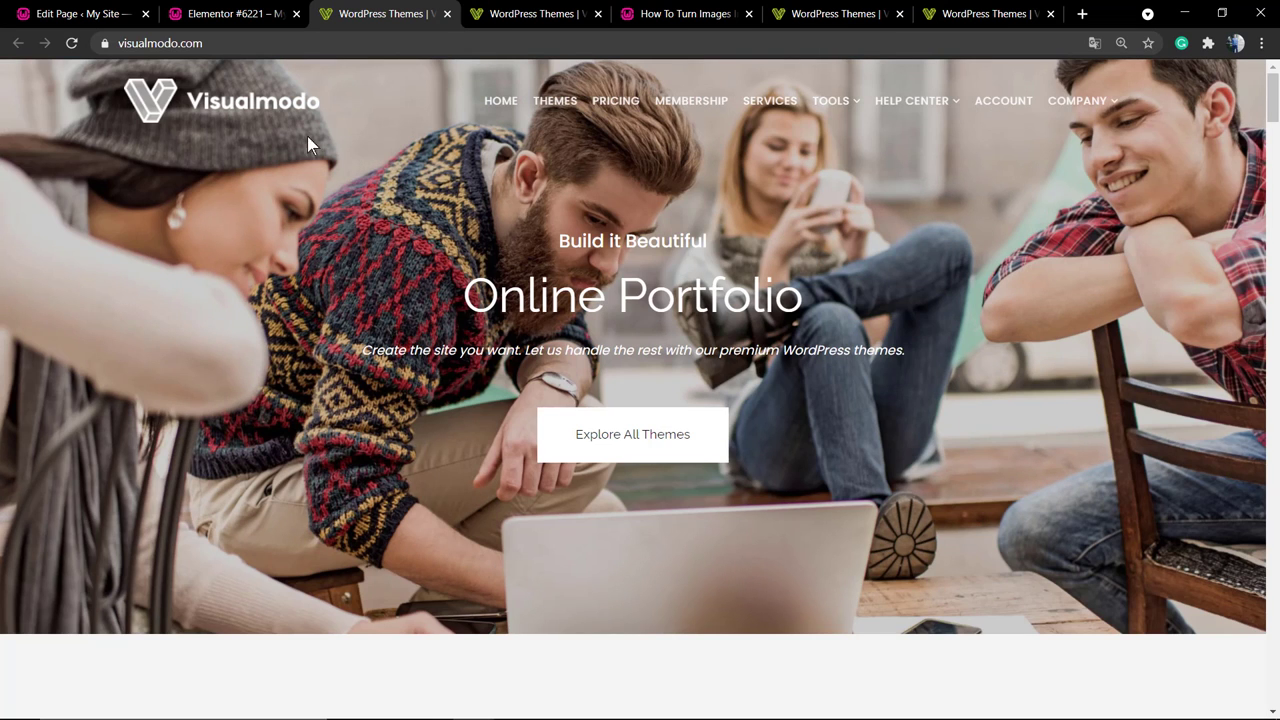
click(218, 11)
- Go back to the WordPress admin and open the draft post "How To Turn Images Into Clickable Links in WordPress?" for editing
click(112, 18)
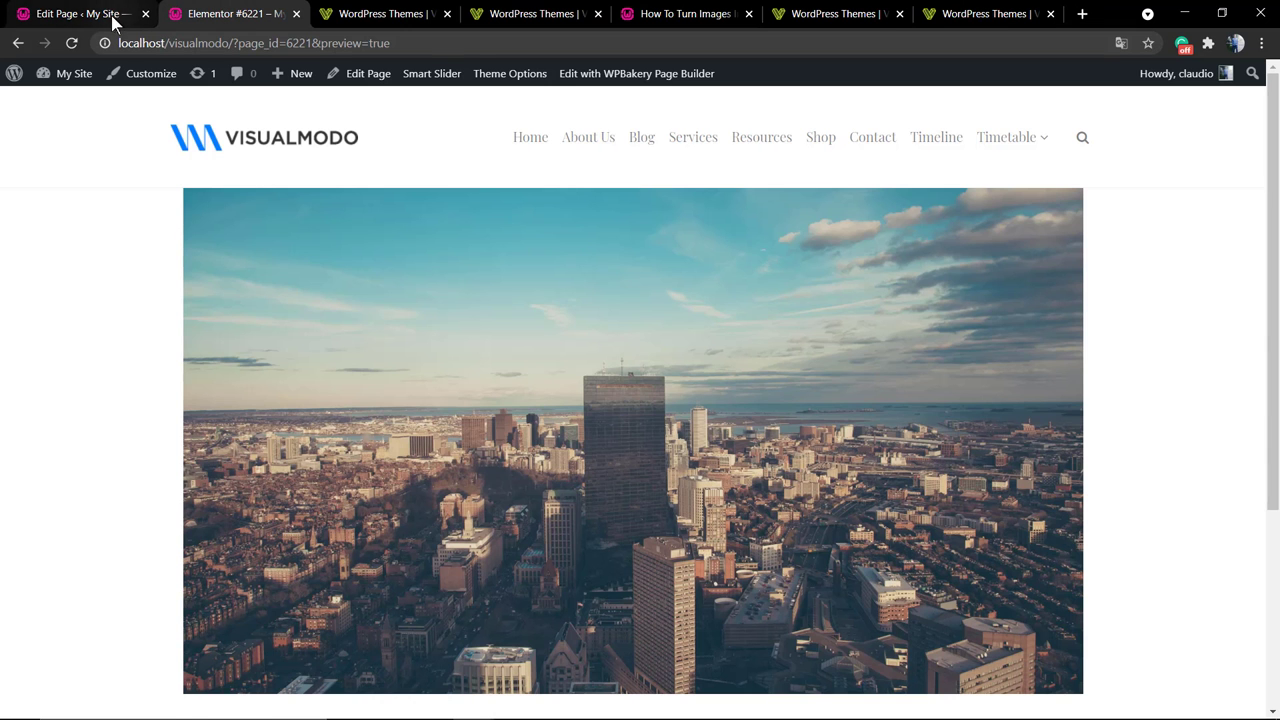
mouse_move(60, 245)
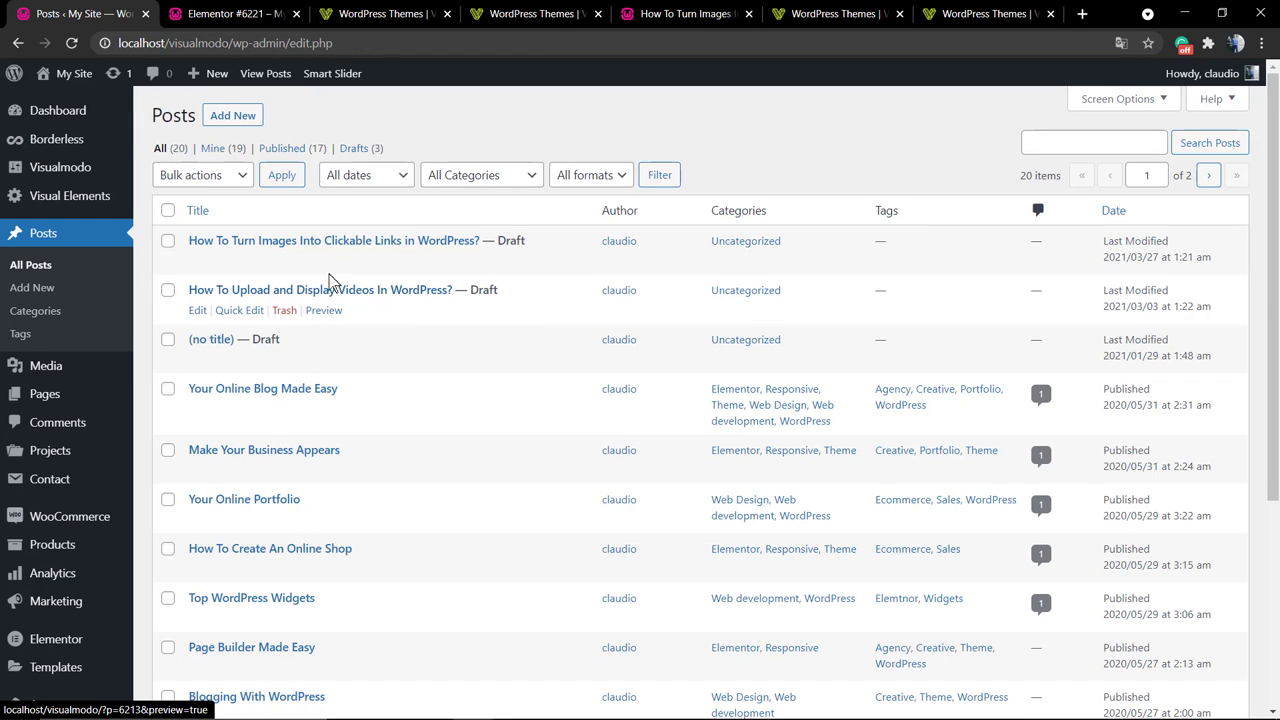
click(337, 242)
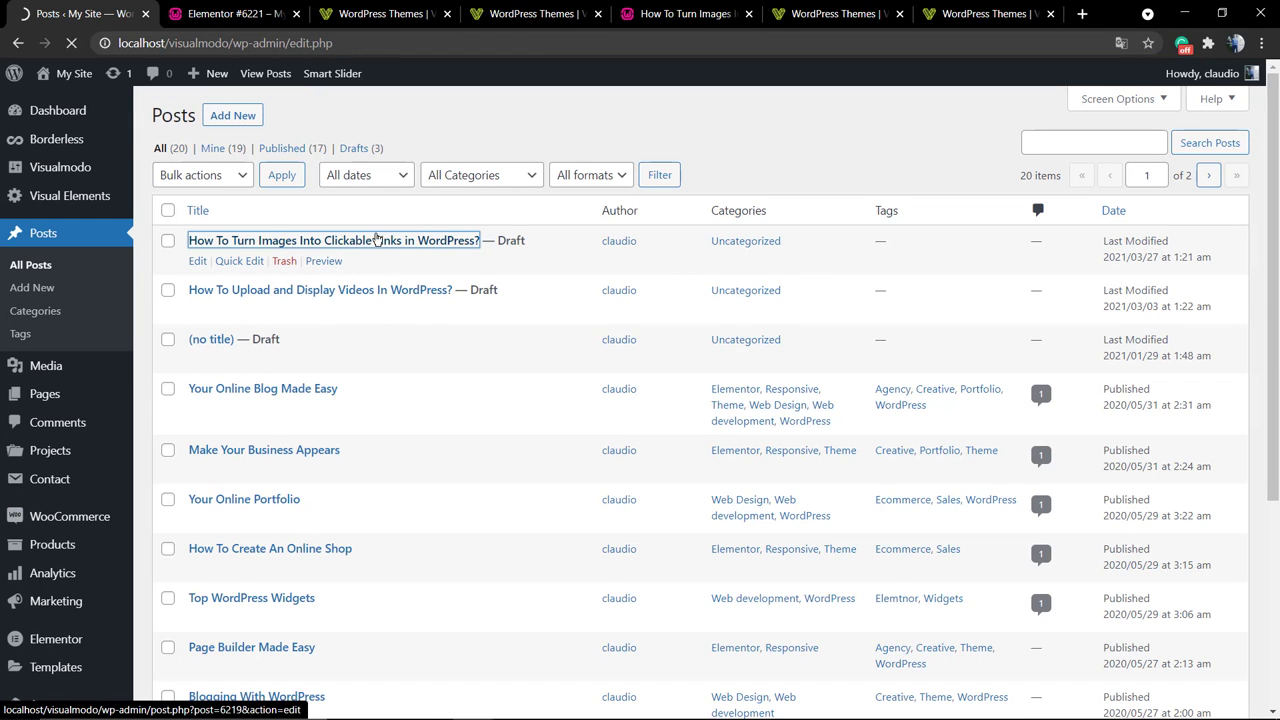